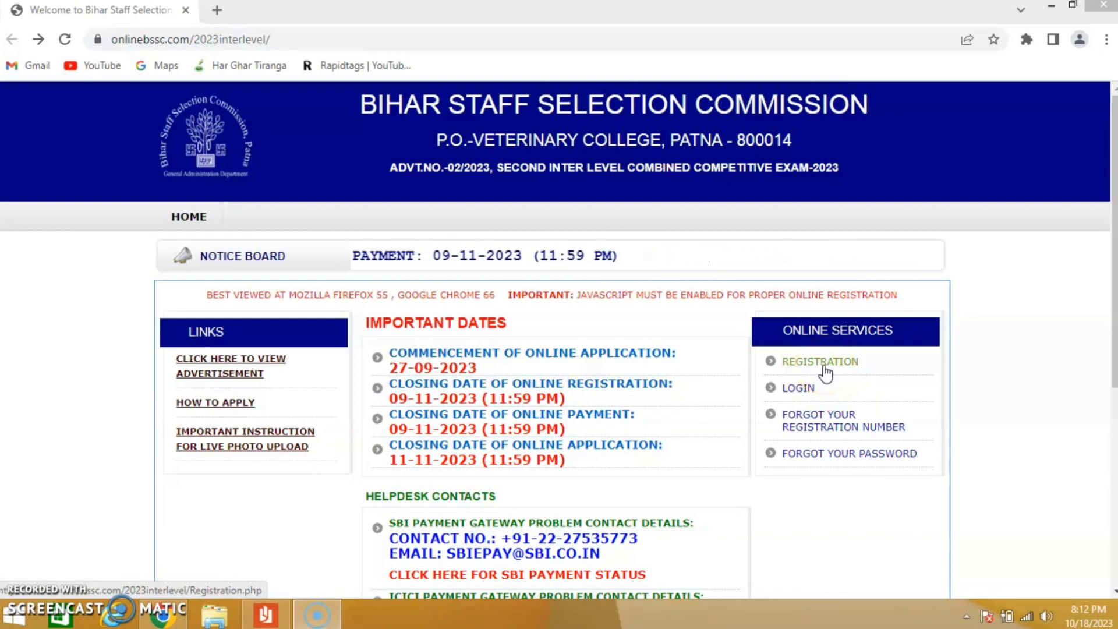
- Open the online registration form, enter the applicant's full name and set the gender to Male
{"action": "left_click", "coordinate": [820, 363]}
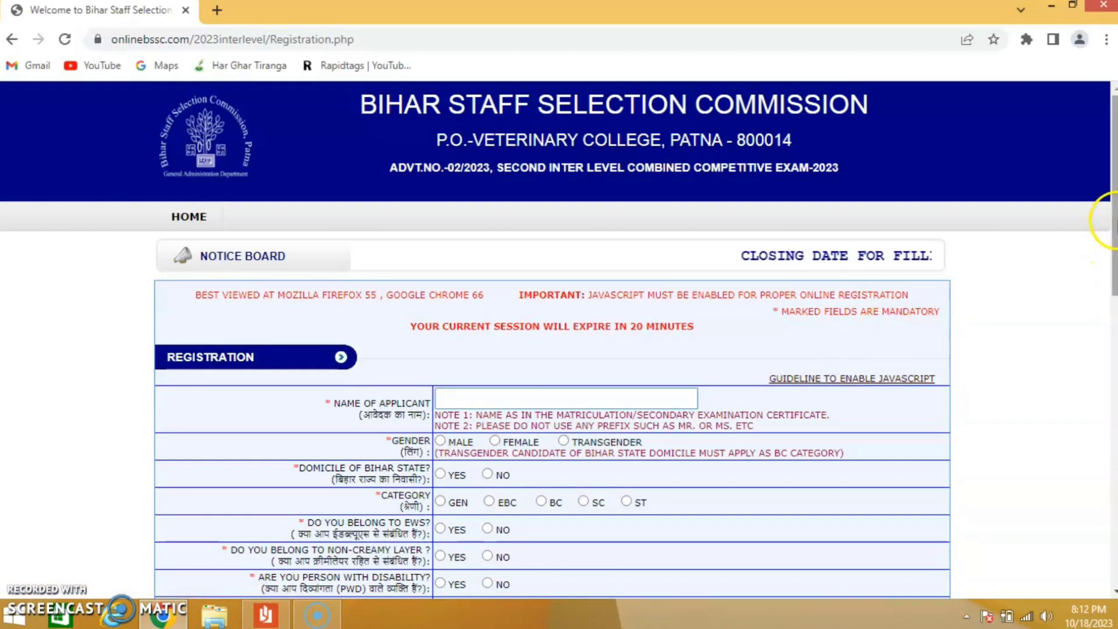
{"action": "left_click_drag", "start_coordinate": [1112, 220], "coordinate": [1115, 319]}
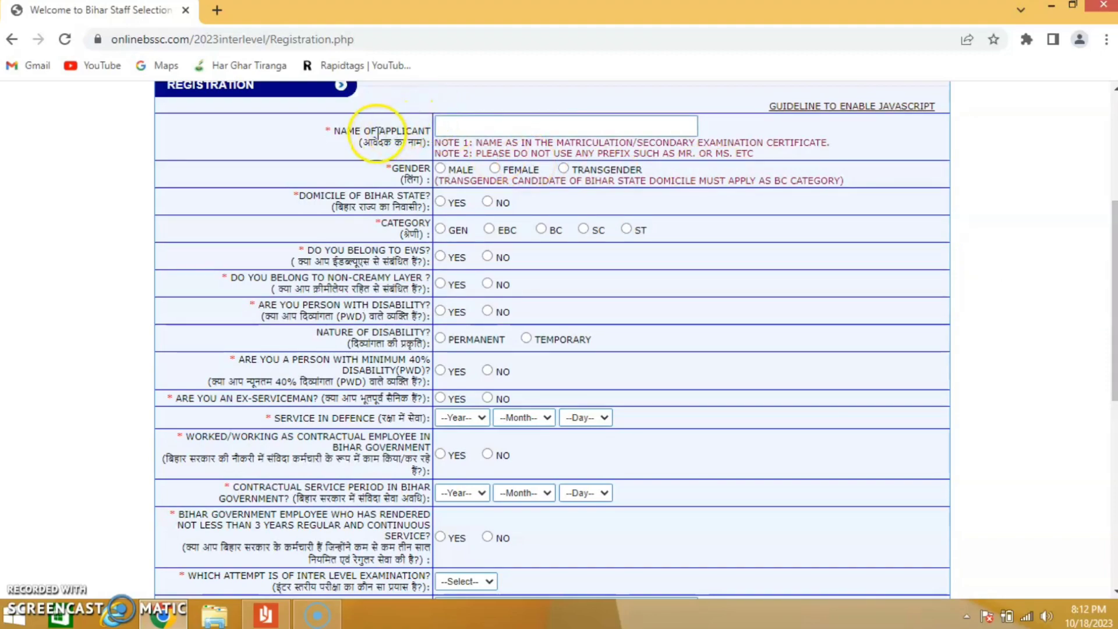
{"action": "left_click", "coordinate": [462, 129]}
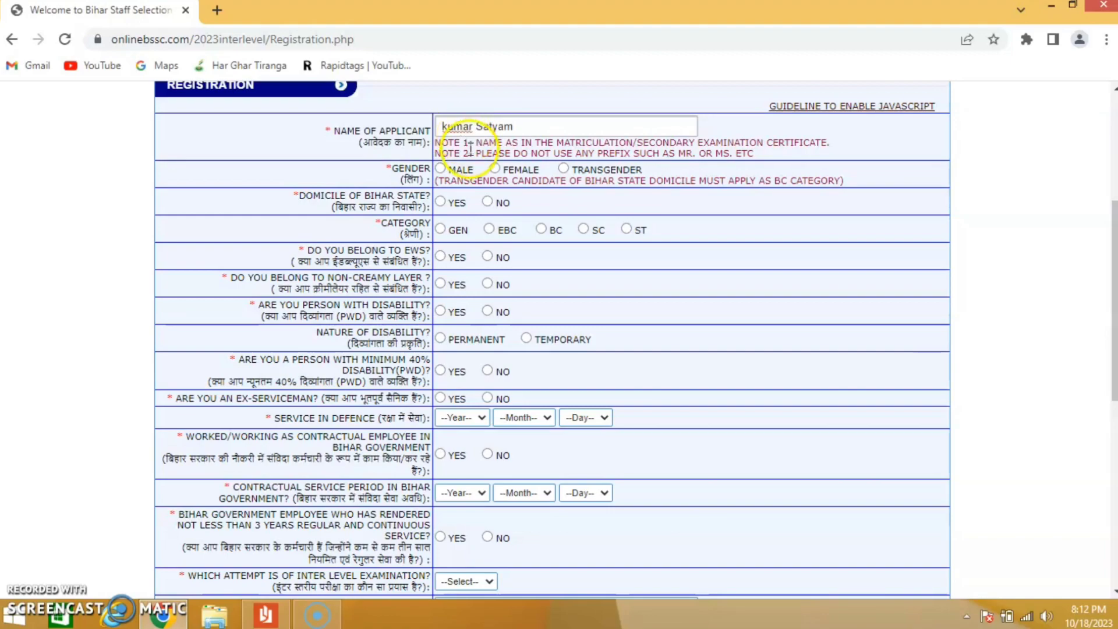
{"action": "left_click", "coordinate": [440, 169]}
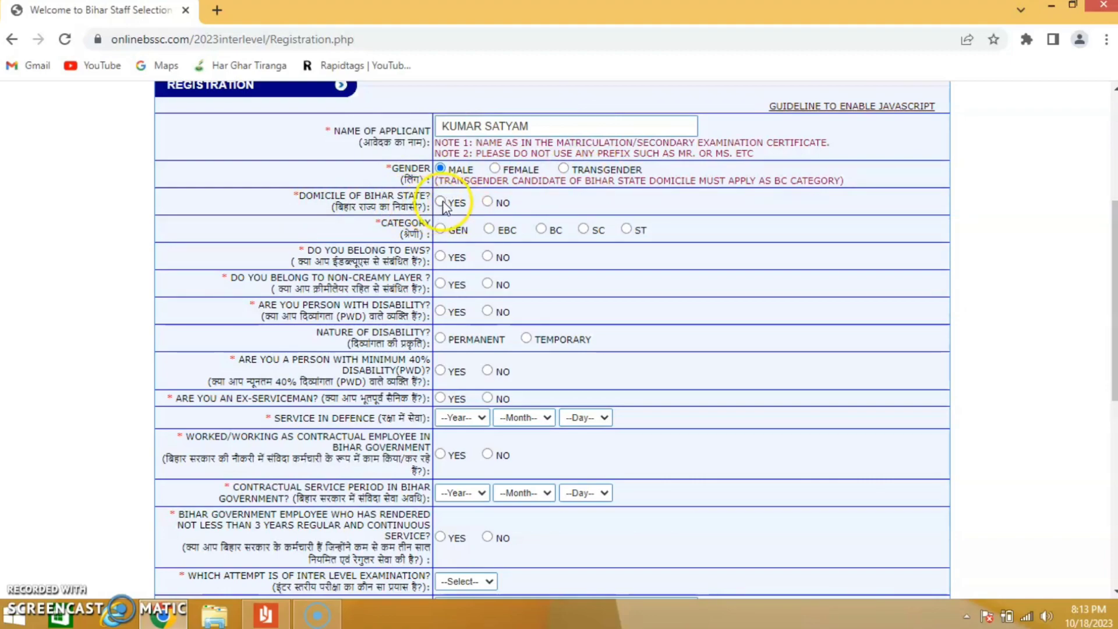
- Set the domicile of Bihar State to Yes and the category to EBC
{"action": "left_click", "coordinate": [487, 202]}
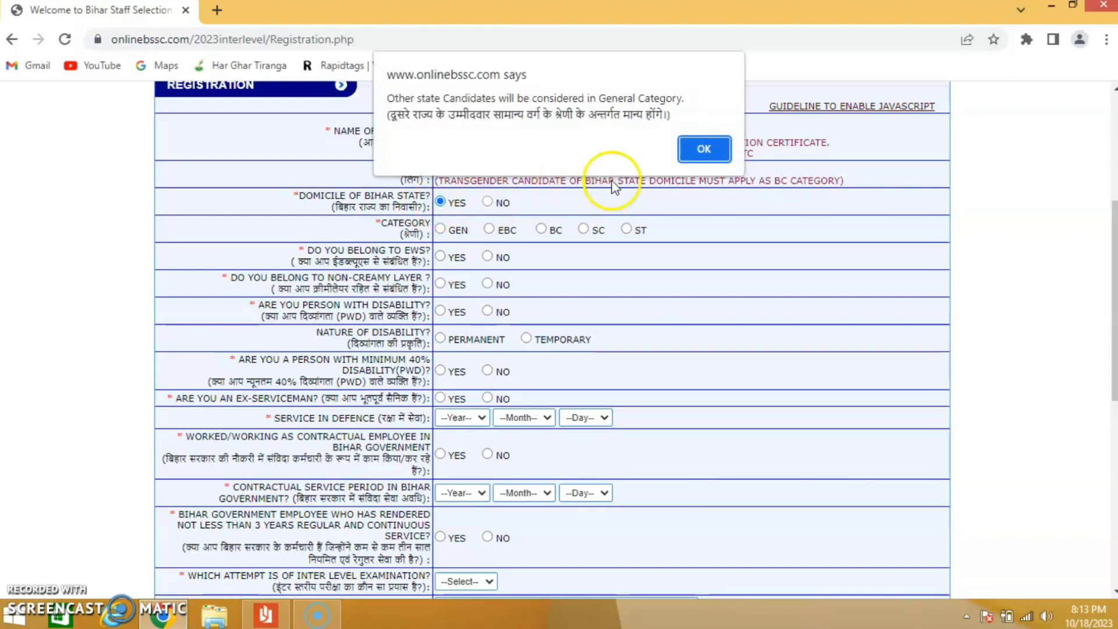
{"action": "left_click", "coordinate": [697, 143]}
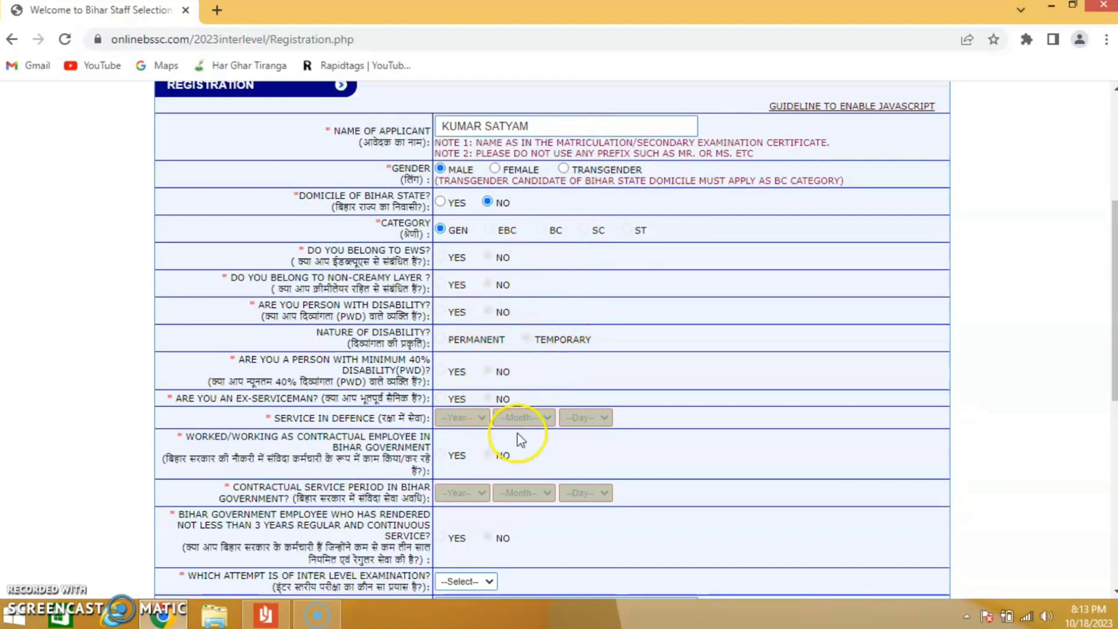
{"action": "left_click", "coordinate": [440, 202]}
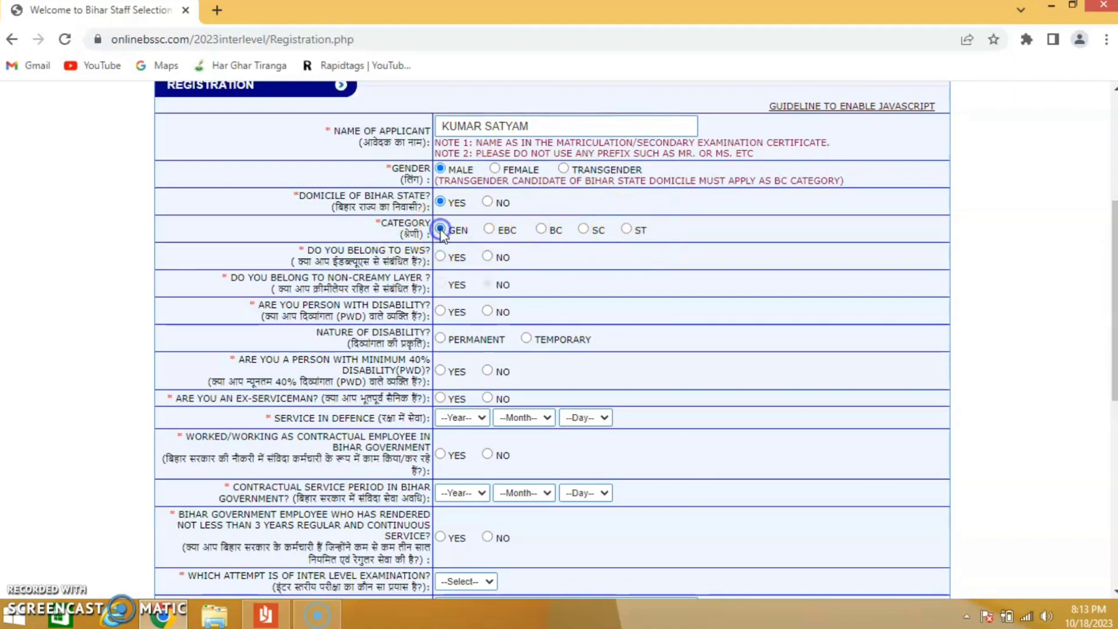
{"action": "left_click", "coordinate": [490, 231]}
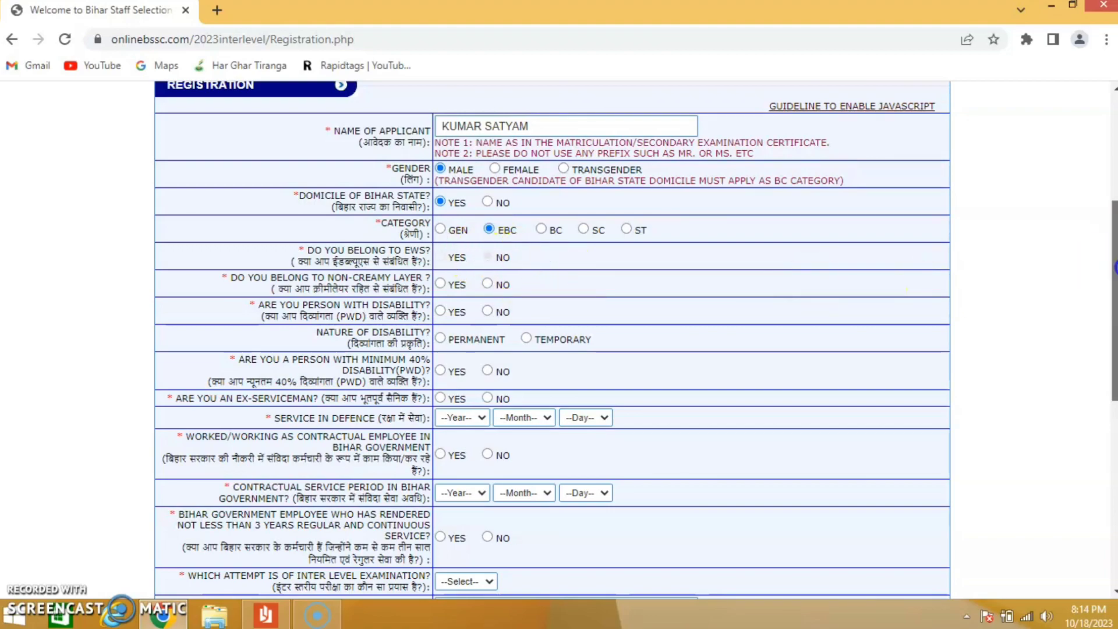
- Answer Yes for non-creamy layer, and No for disability, ex-serviceman, contractual employee and three-year Bihar government service
{"action": "left_click_drag", "start_coordinate": [1110, 268], "coordinate": [1114, 302]}
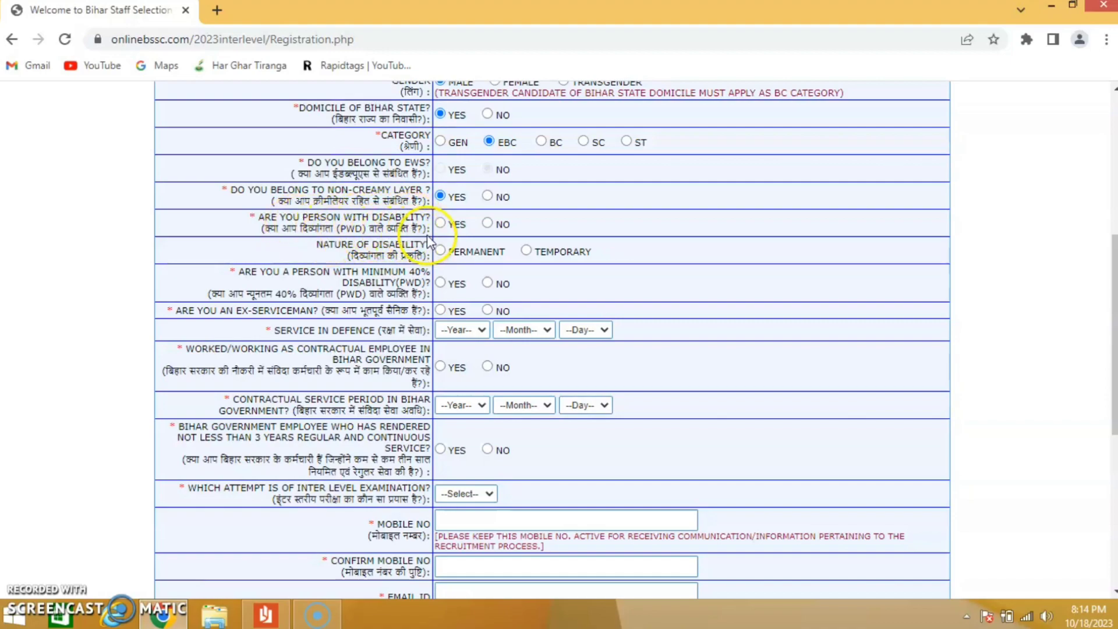
{"action": "left_click", "coordinate": [488, 224]}
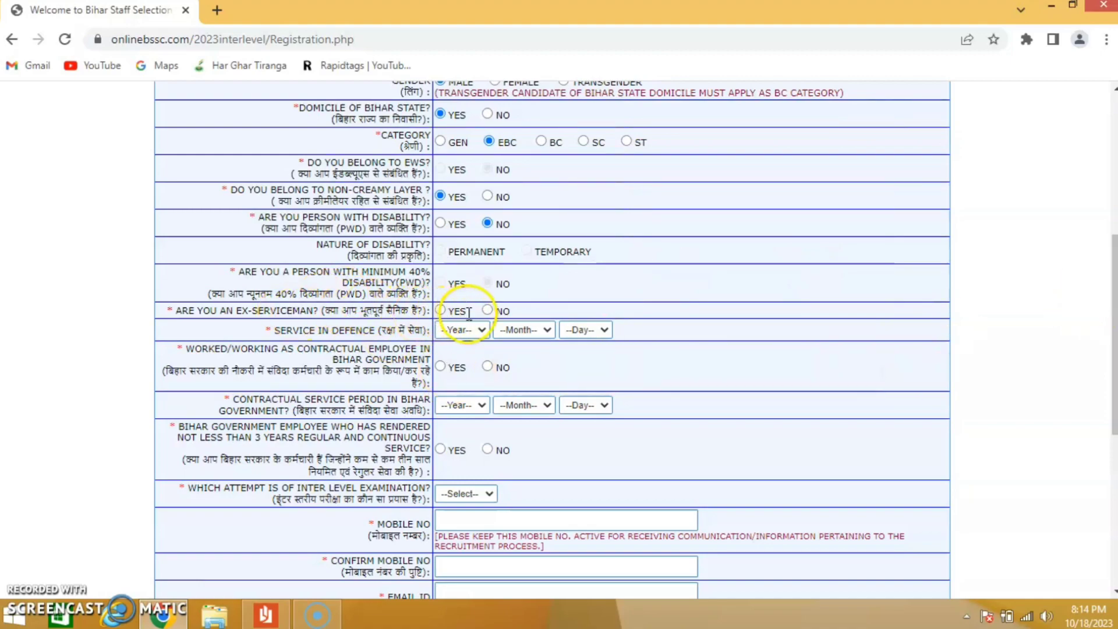
{"action": "left_click", "coordinate": [487, 310]}
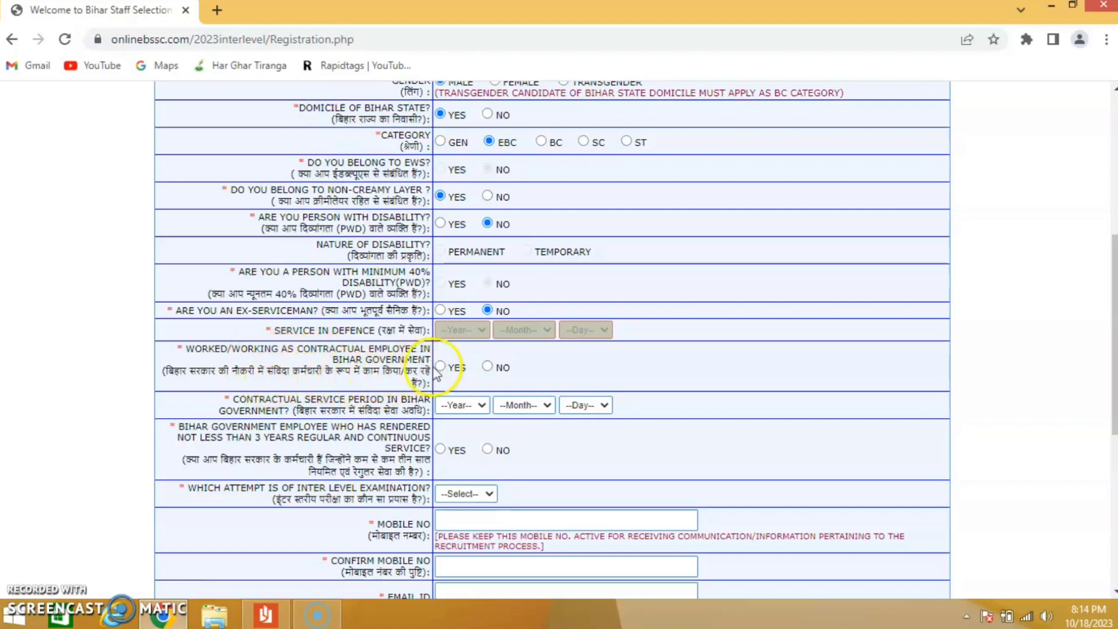
{"action": "left_click", "coordinate": [487, 367]}
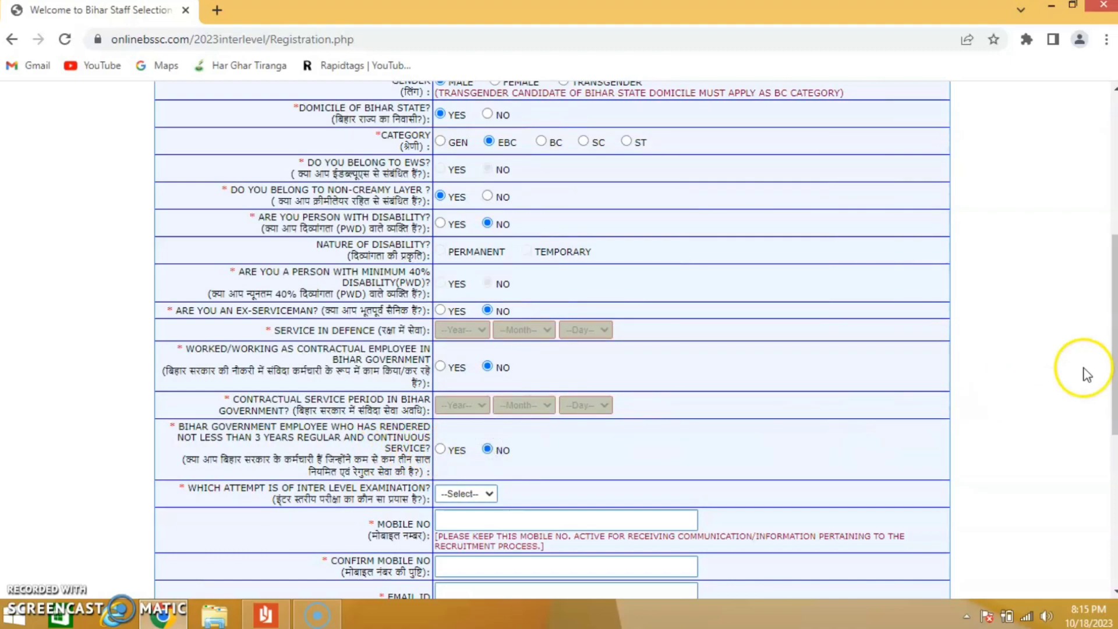
- Set the attempt of the Inter Level examination to 02
{"action": "left_click_drag", "start_coordinate": [1113, 334], "coordinate": [1114, 425]}
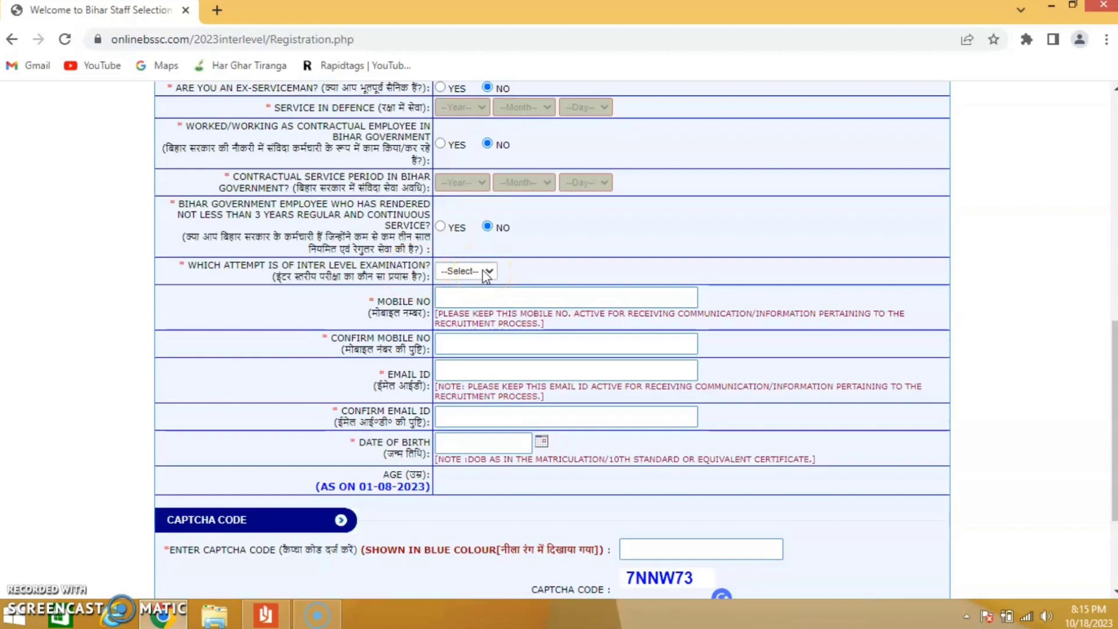
{"action": "left_click", "coordinate": [486, 272]}
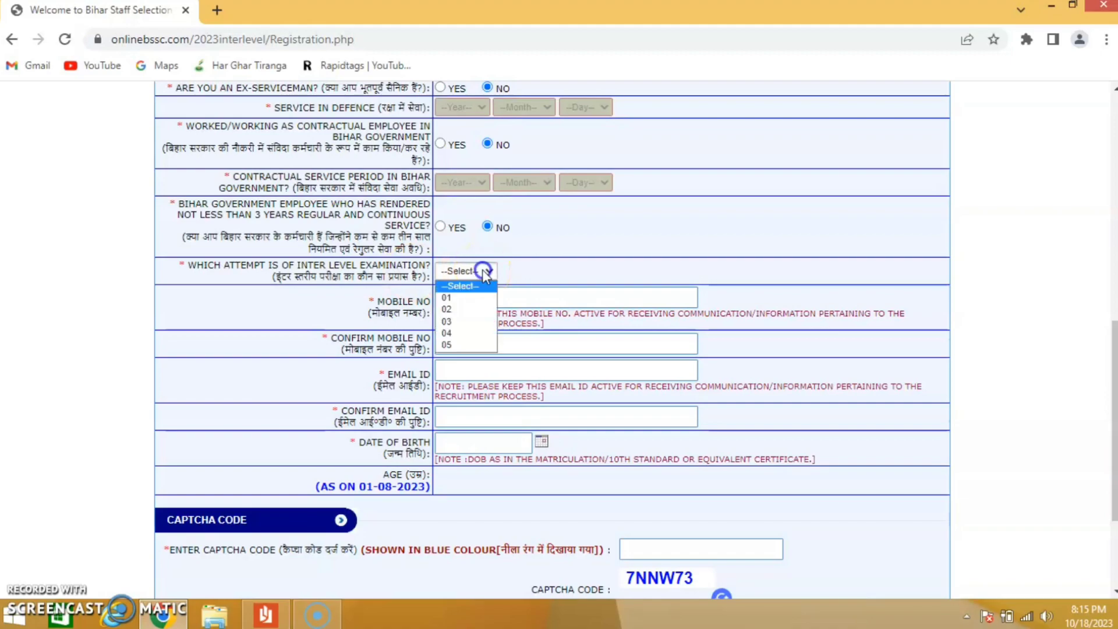
{"action": "left_click", "coordinate": [465, 299]}
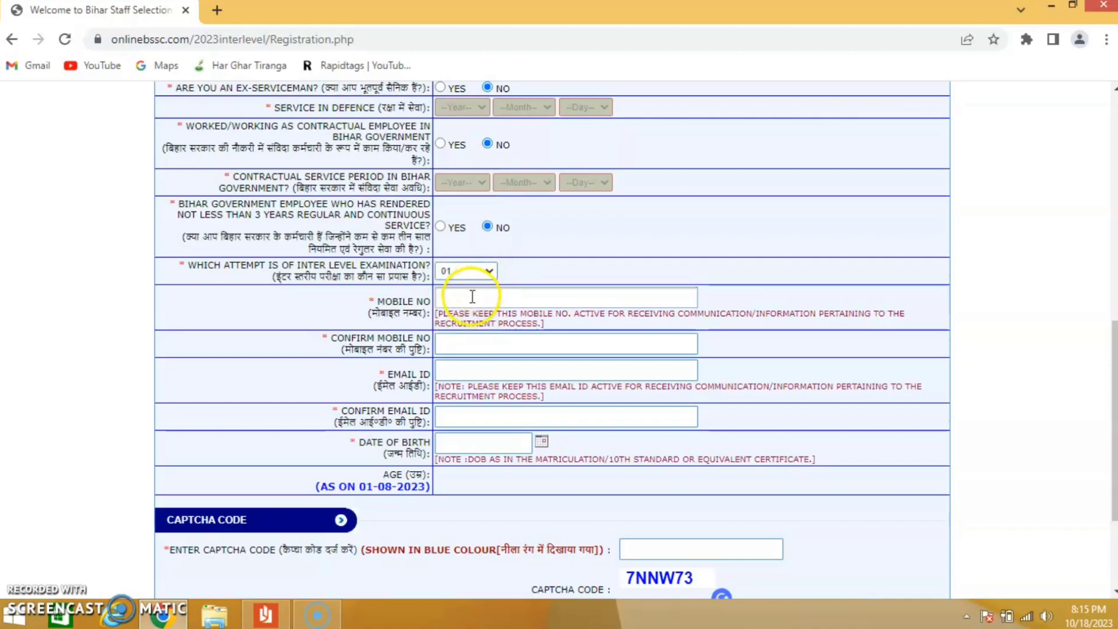
{"action": "left_click", "coordinate": [489, 272]}
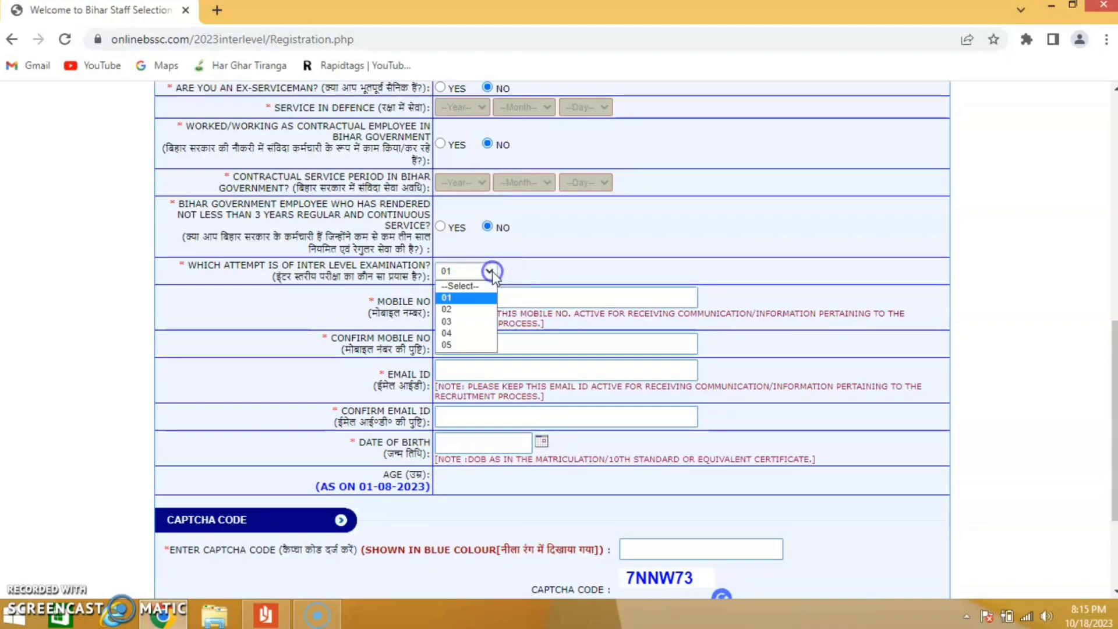
{"action": "left_click", "coordinate": [474, 301]}
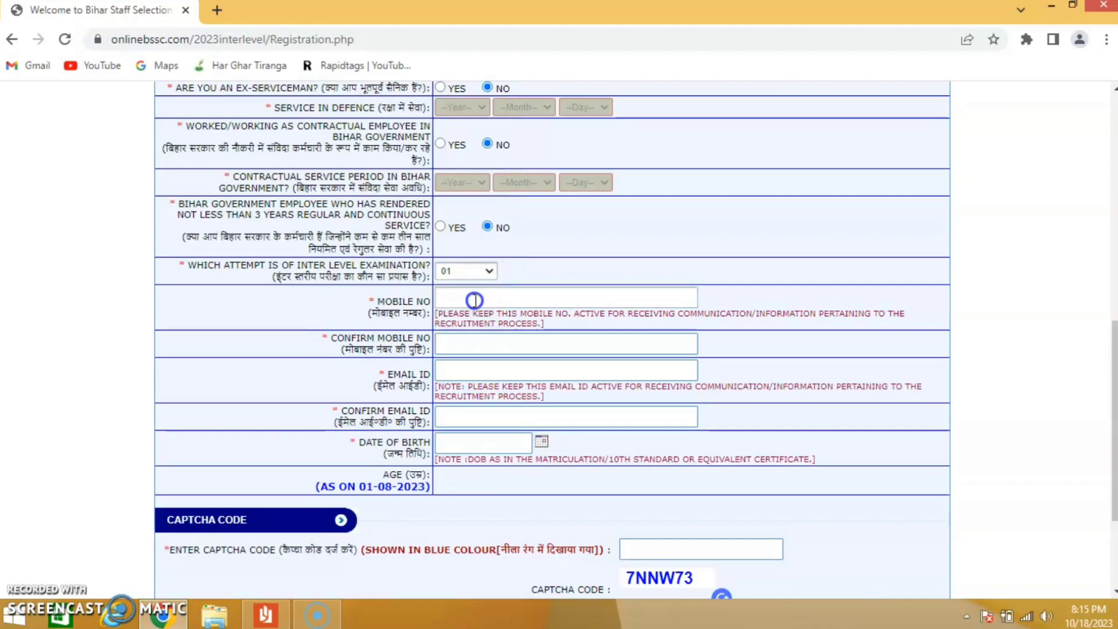
{"action": "left_click", "coordinate": [488, 271]}
{"action": "left_click", "coordinate": [467, 309]}
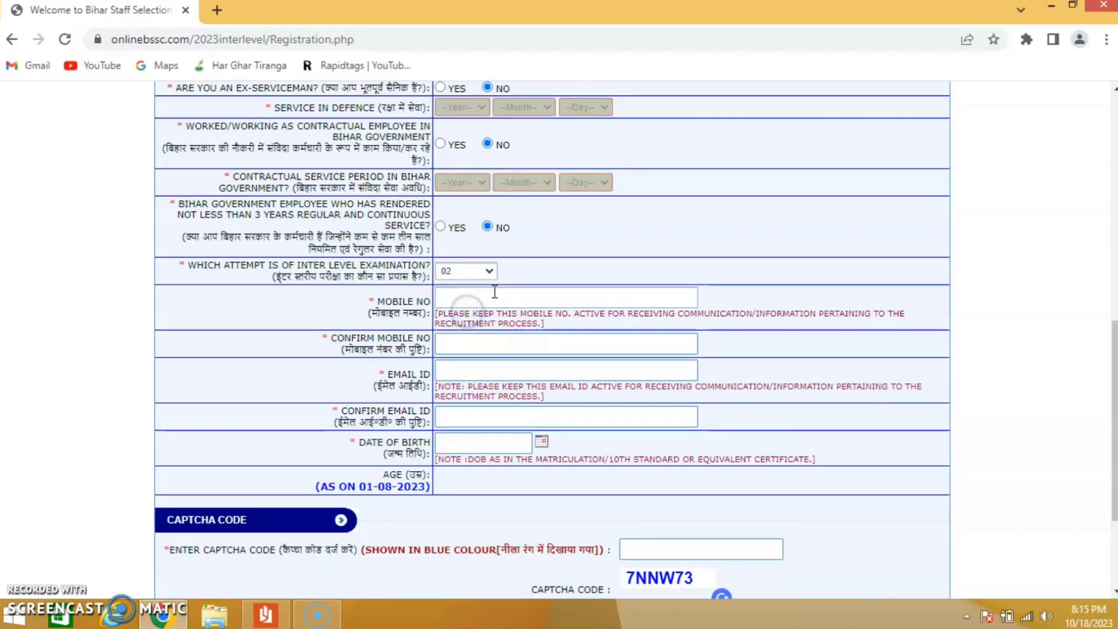
- Proceed past the contact and captcha fields, and continue to login from the registration confirmation page
{"action": "left_click", "coordinate": [453, 302]}
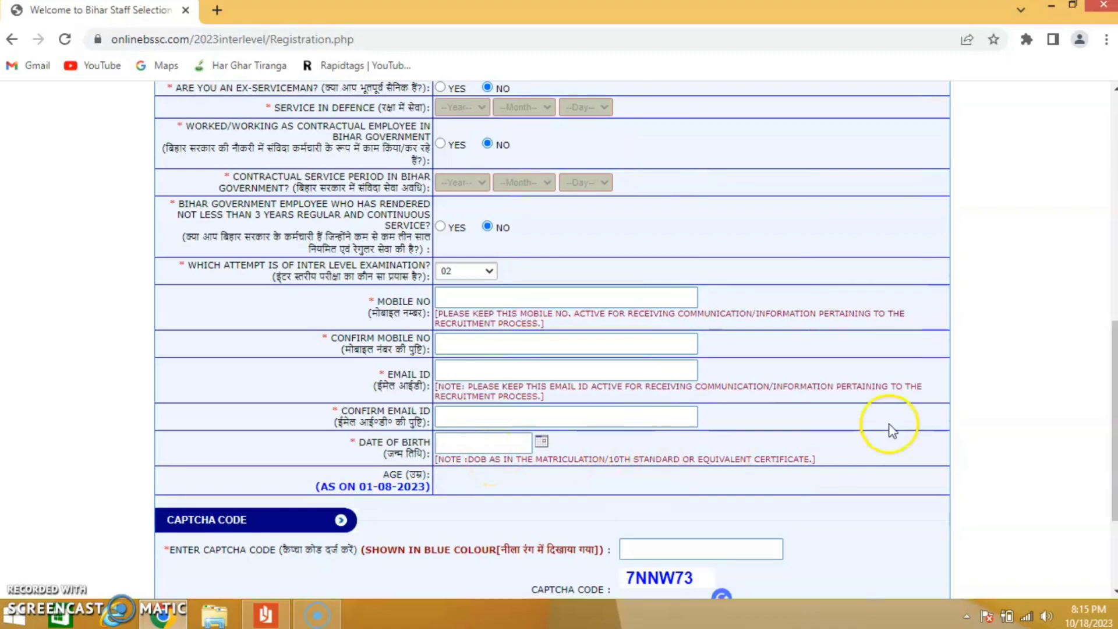
{"action": "left_click_drag", "start_coordinate": [1113, 369], "coordinate": [1115, 428]}
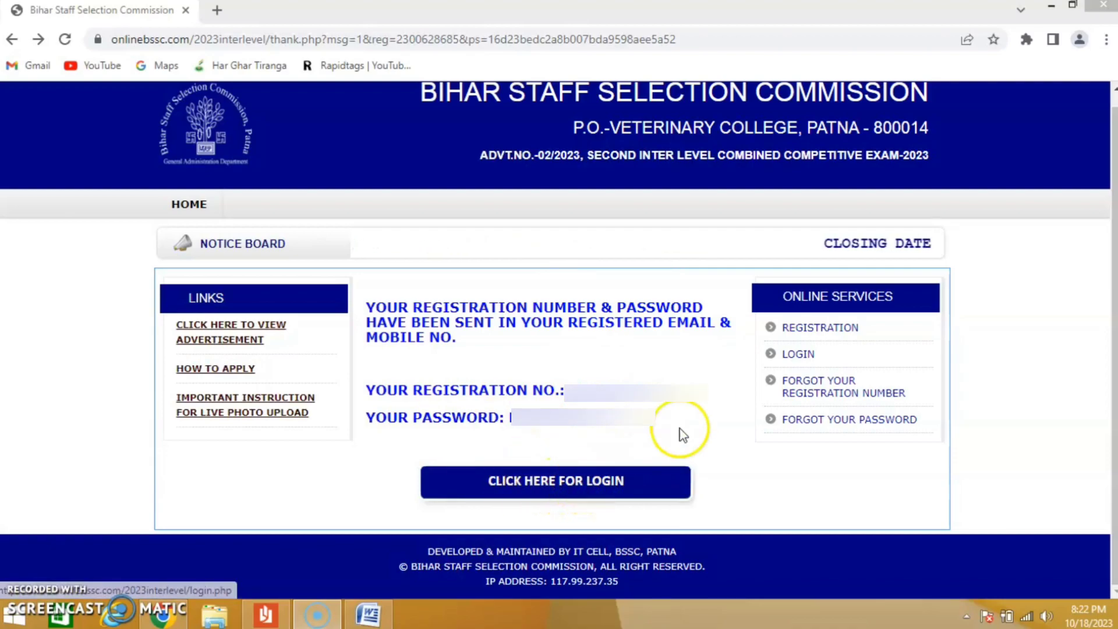
{"action": "left_click", "coordinate": [541, 487]}
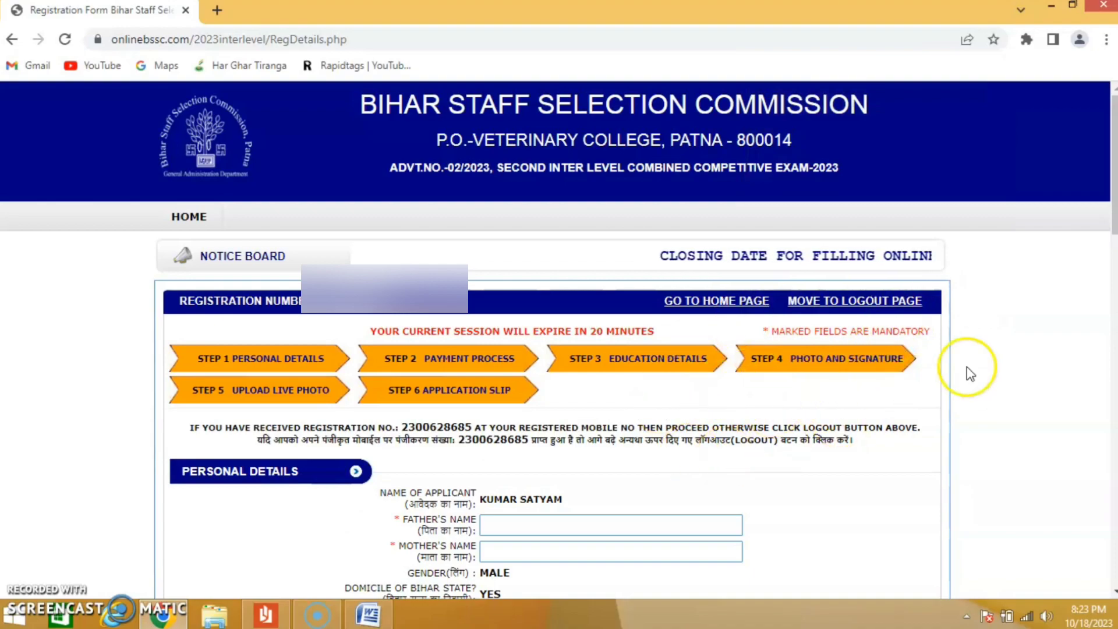
- In the personal details, set the issuing authority to RO for both the domicile certificate and the non-creamy layer certificate
{"action": "left_click_drag", "start_coordinate": [1110, 213], "coordinate": [1113, 247]}
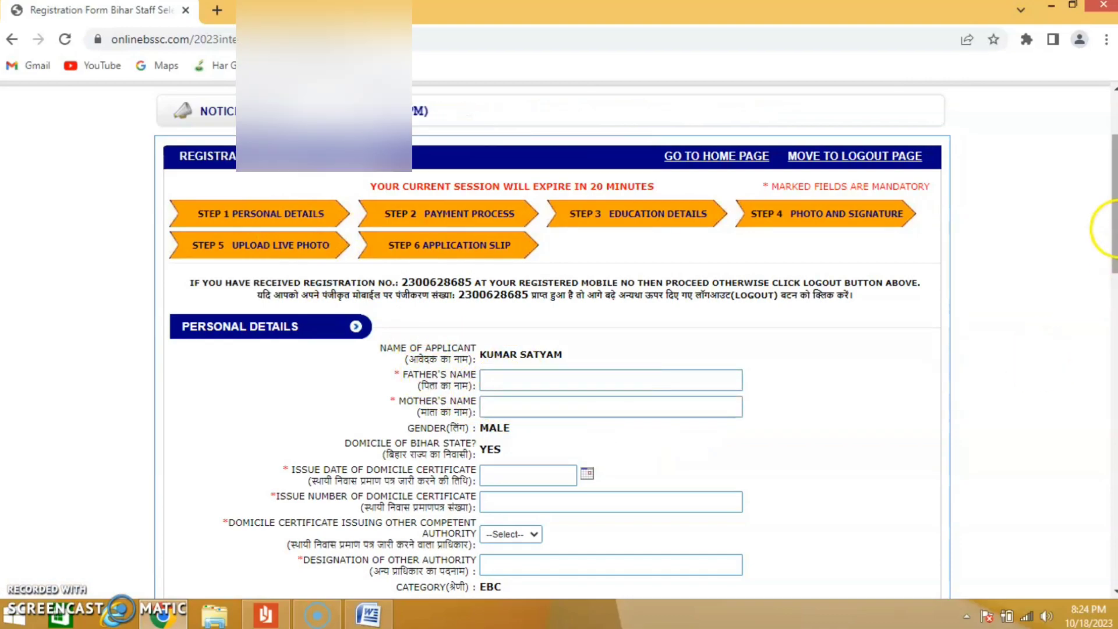
{"action": "left_click_drag", "start_coordinate": [1113, 229], "coordinate": [1113, 284]}
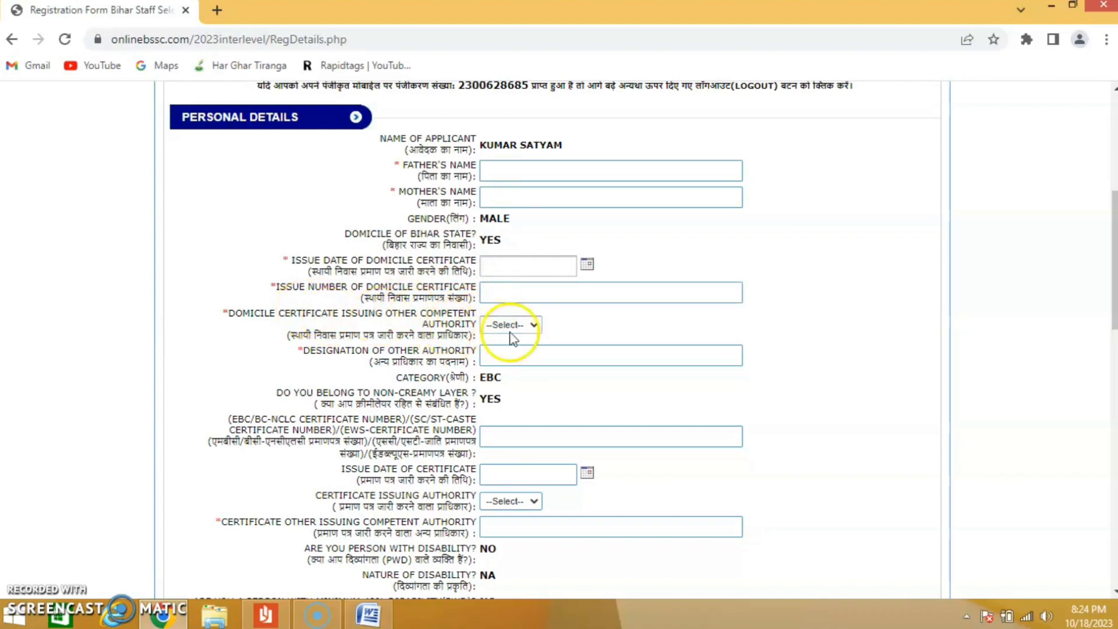
{"action": "left_click", "coordinate": [522, 323]}
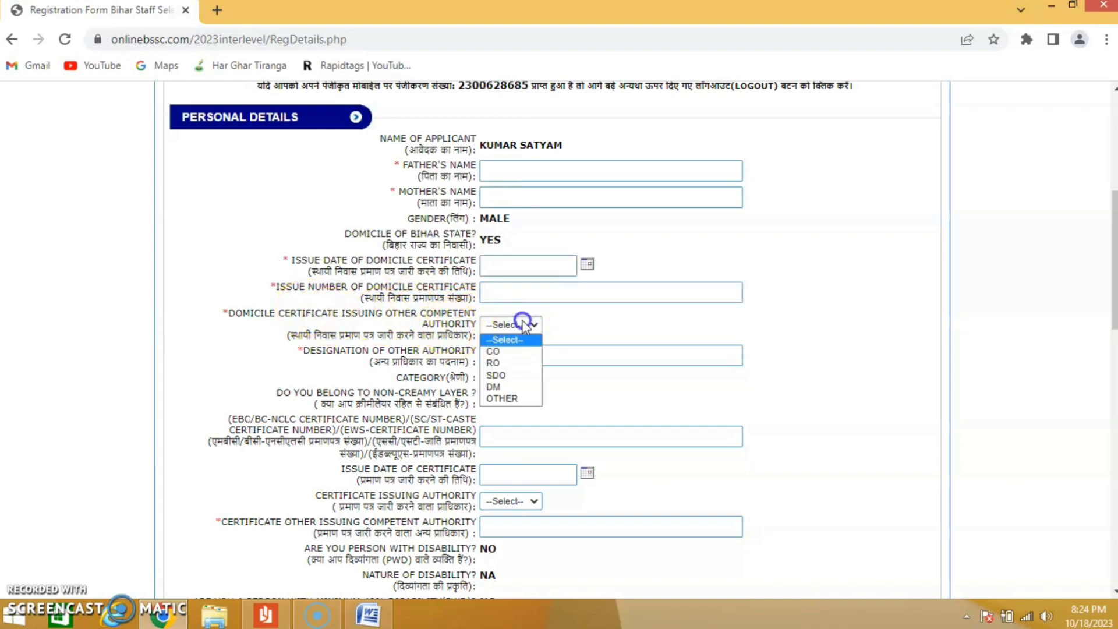
{"action": "left_click", "coordinate": [510, 364]}
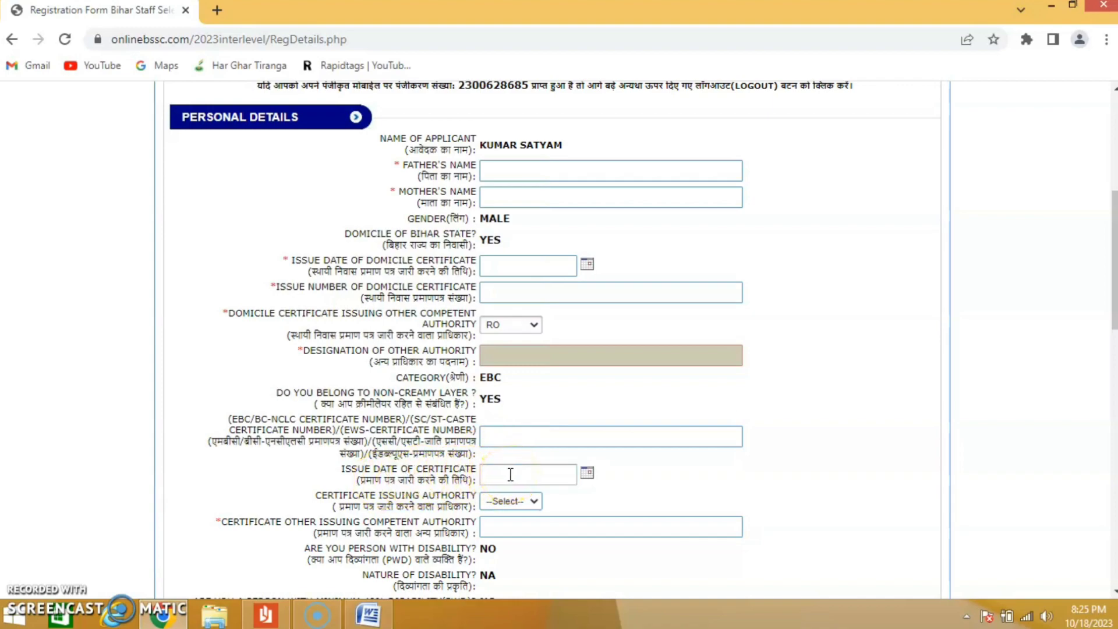
{"action": "left_click", "coordinate": [522, 502]}
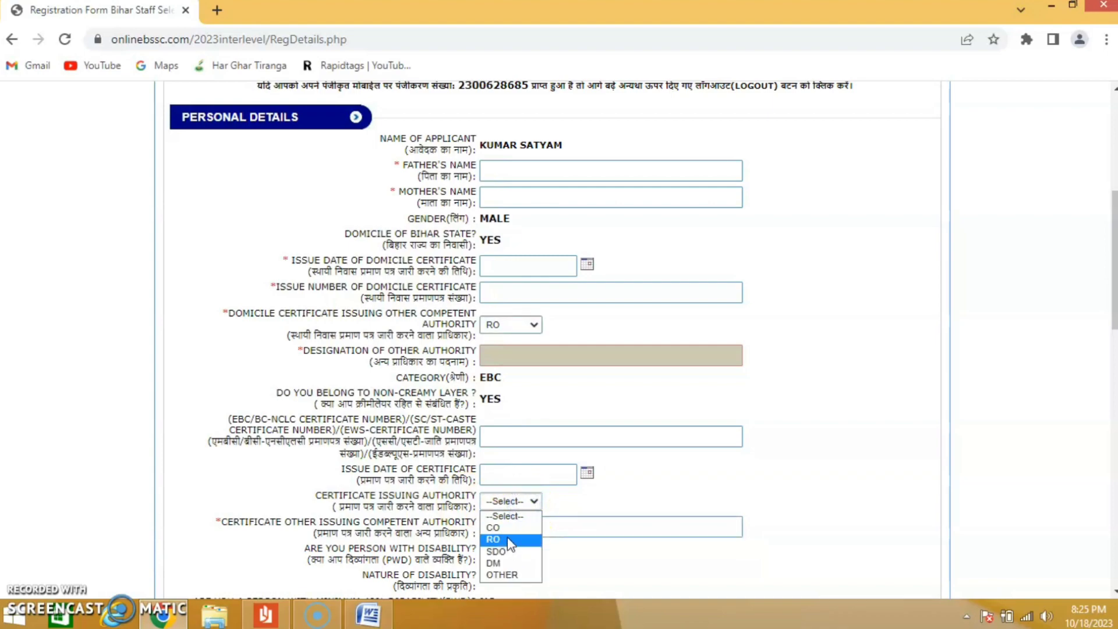
{"action": "left_click", "coordinate": [507, 539]}
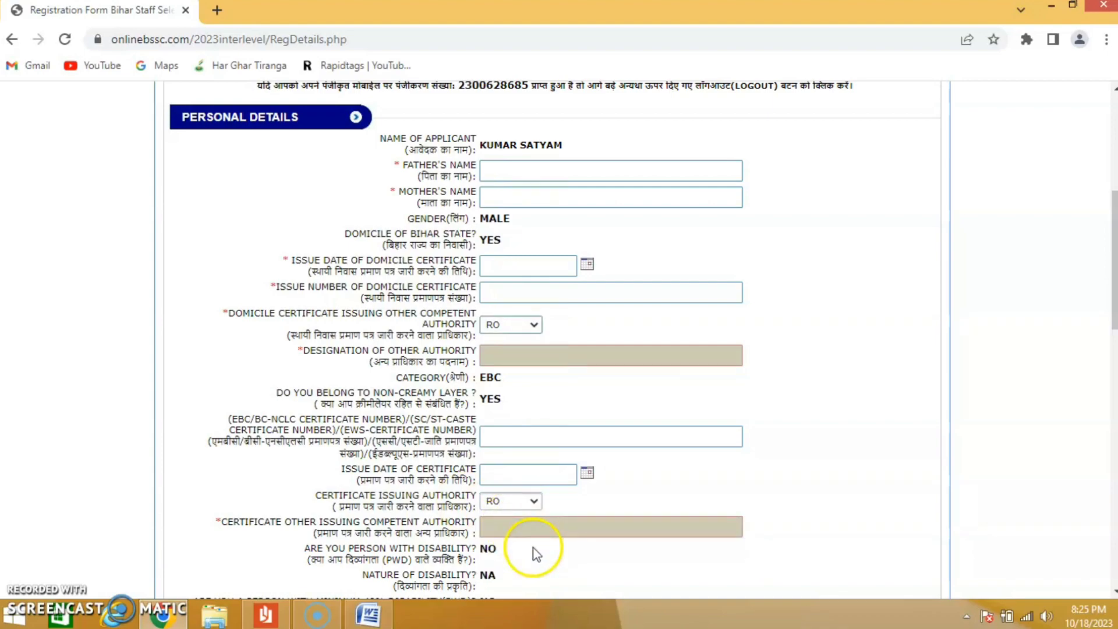
- Choose Aadhaar Card as the ID proof in the personal details form
{"action": "left_click_drag", "start_coordinate": [1113, 300], "coordinate": [1115, 403]}
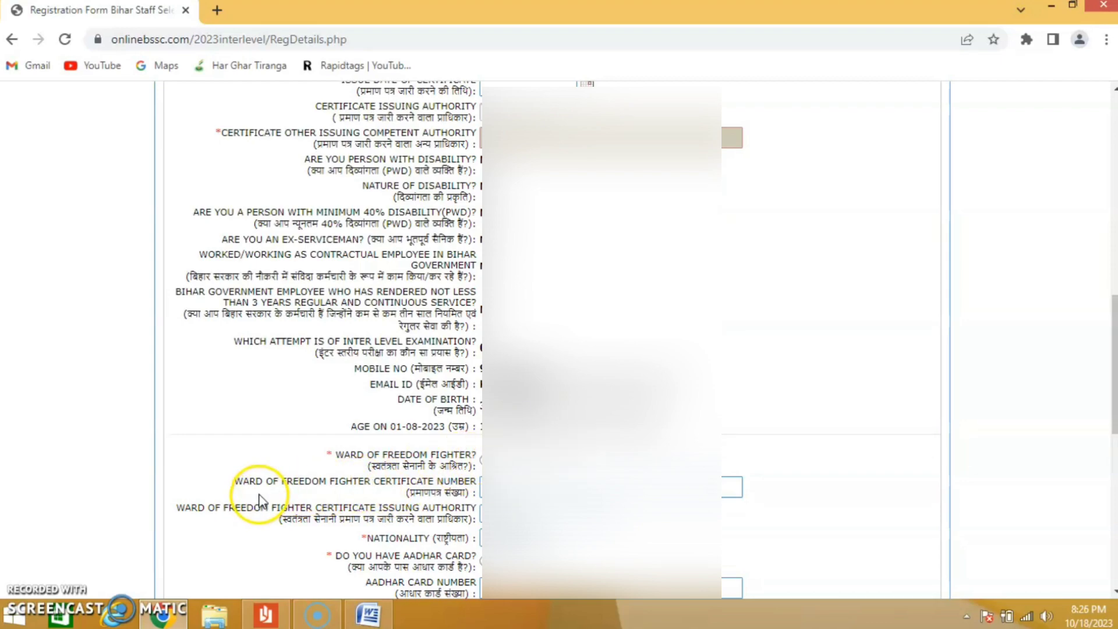
{"action": "scroll", "coordinate": [268, 490], "scroll_direction": "down", "scroll_amount": 4}
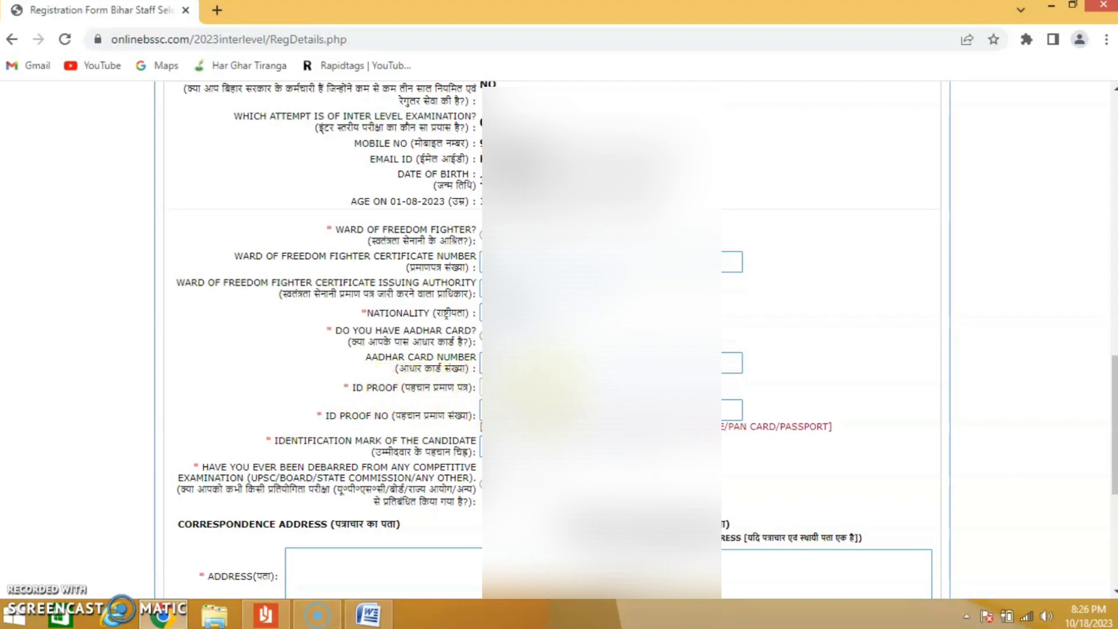
{"action": "left_click", "coordinate": [533, 387]}
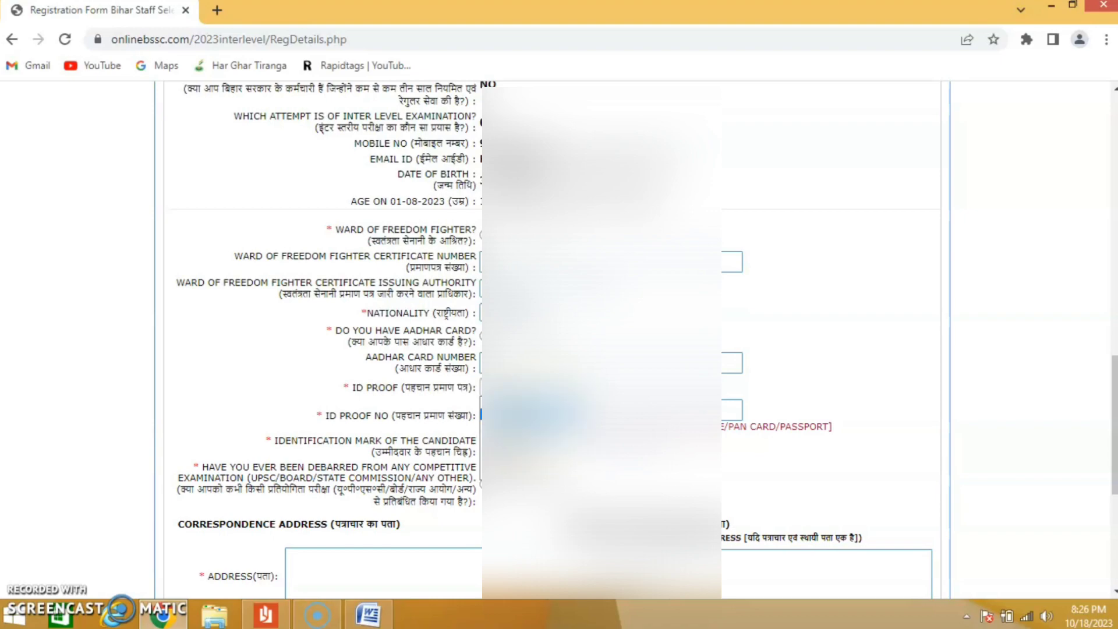
{"action": "left_click", "coordinate": [533, 413]}
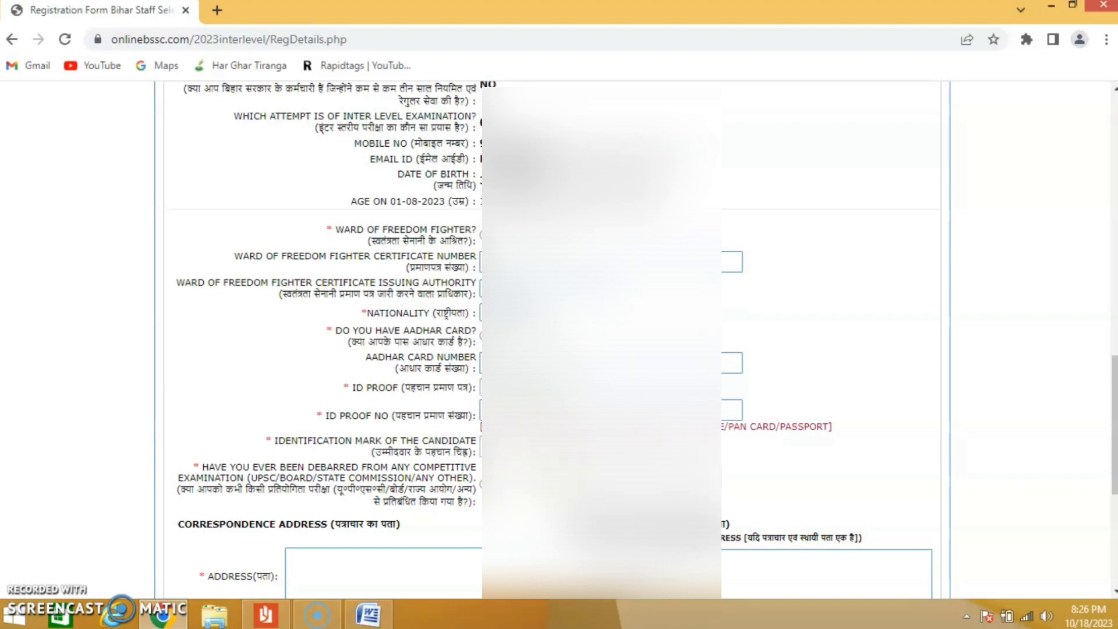
{"action": "left_click_drag", "start_coordinate": [1112, 428], "coordinate": [1112, 472]}
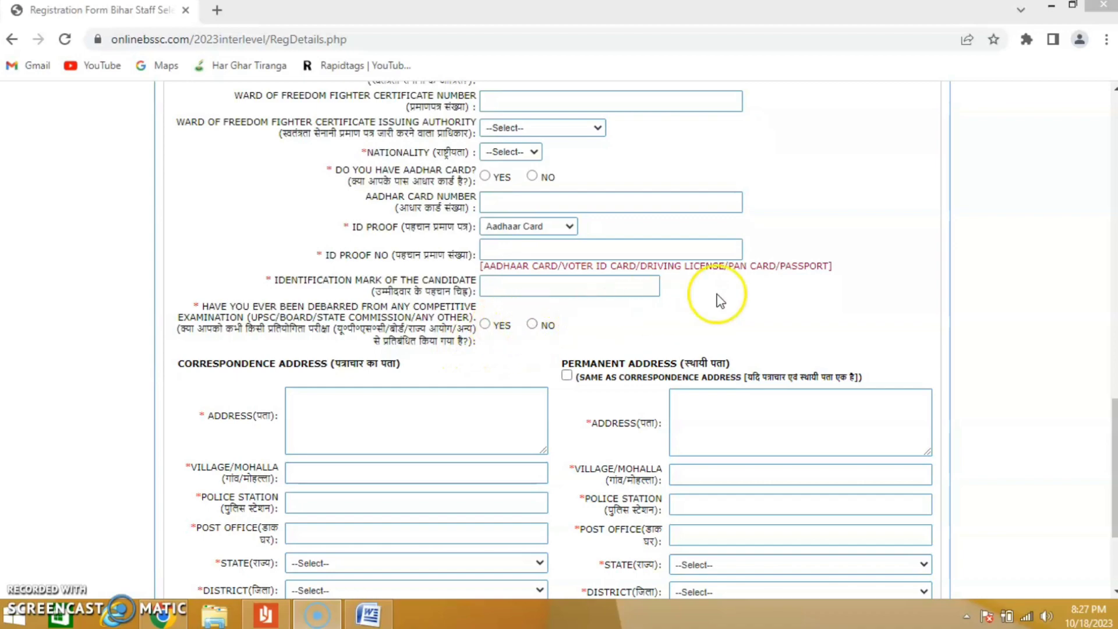
- Review the address fields and the submitted personal details through to the end of the page
{"action": "scroll", "coordinate": [1106, 418], "scroll_direction": "down", "scroll_amount": 2}
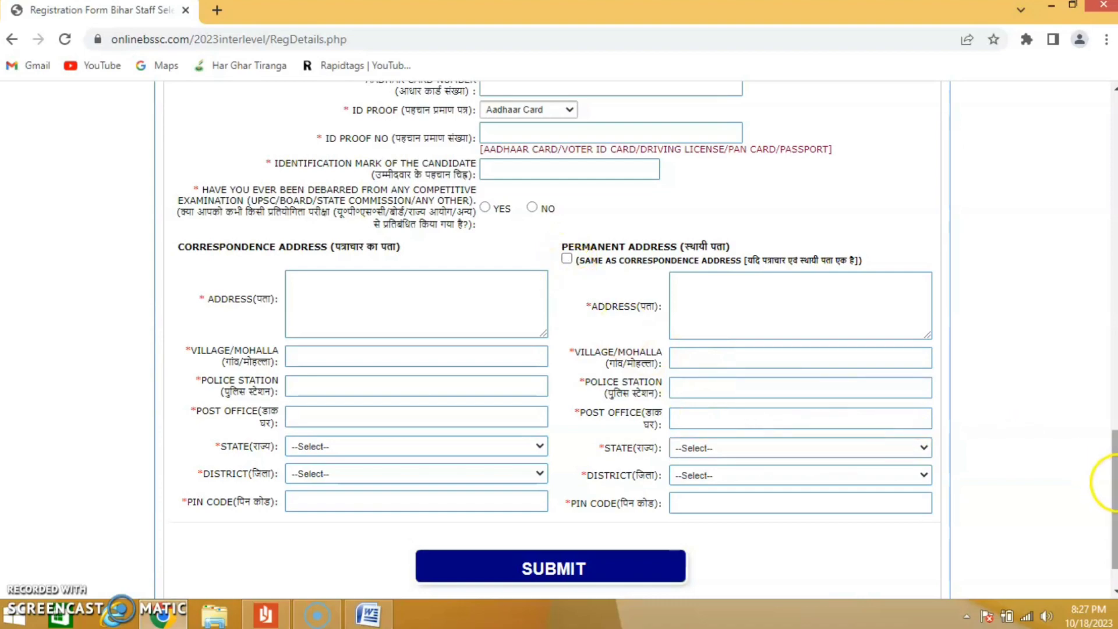
{"action": "scroll", "coordinate": [1112, 512], "scroll_direction": "down", "scroll_amount": 1}
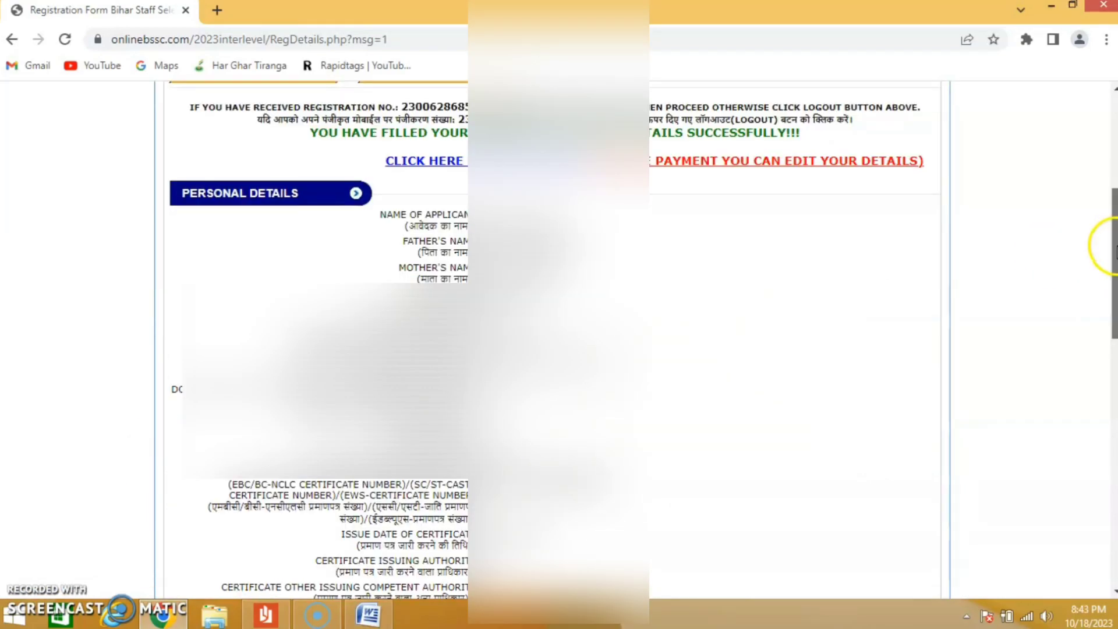
{"action": "left_click_drag", "start_coordinate": [1113, 247], "coordinate": [1107, 529]}
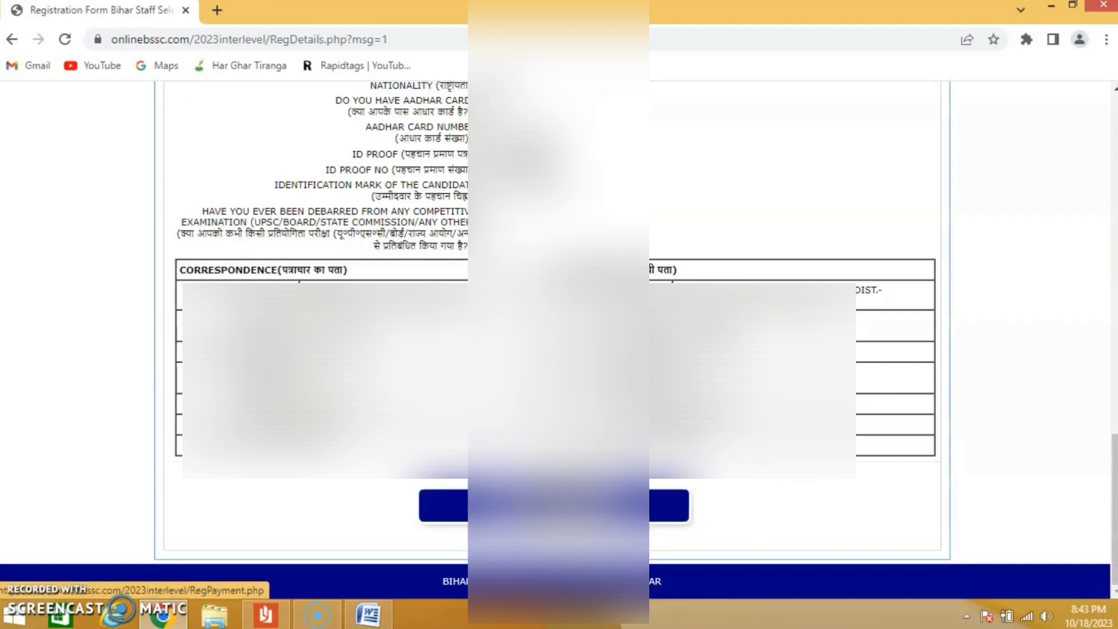
- Continue to the payment details, process the online payment through SBI and confirm it for this registration
{"action": "left_click", "coordinate": [553, 506]}
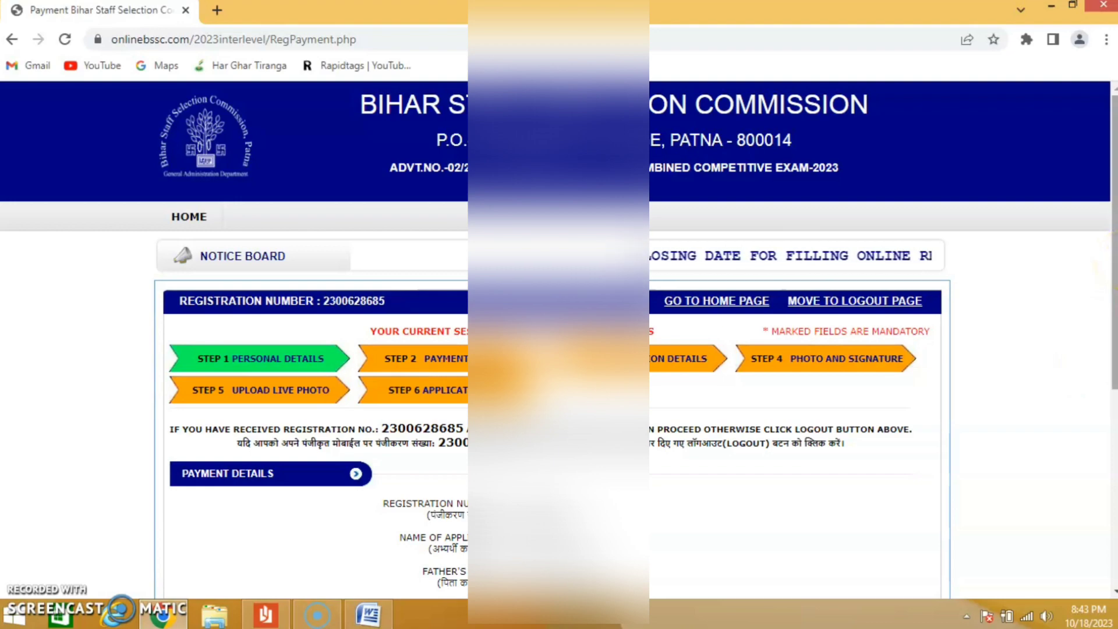
{"action": "scroll", "coordinate": [1113, 348], "scroll_direction": "down", "scroll_amount": 3}
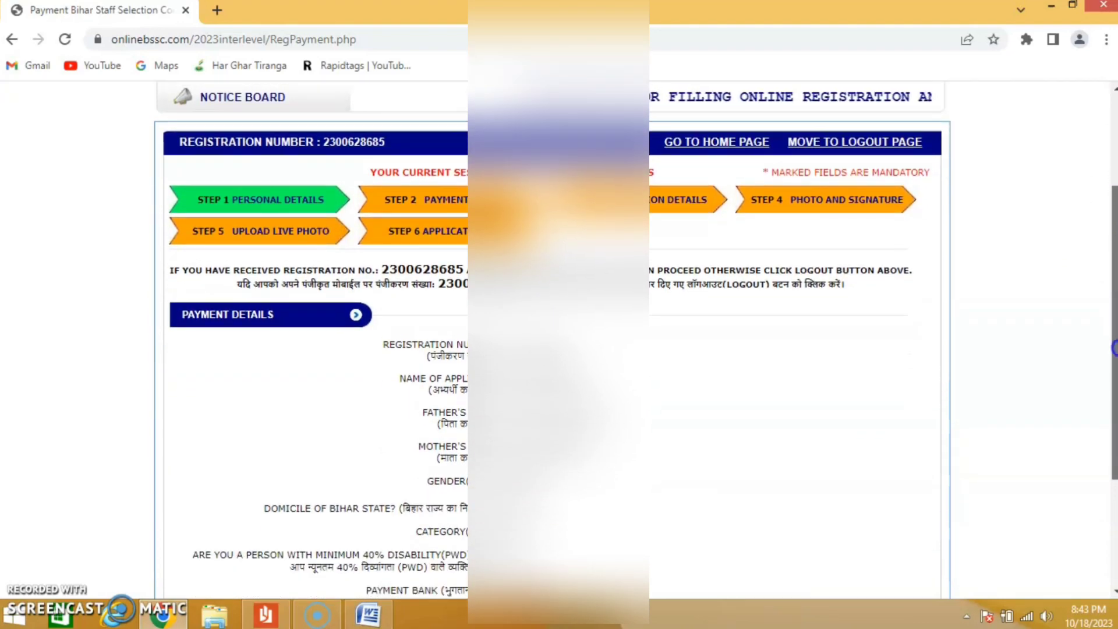
{"action": "left_click_drag", "start_coordinate": [1113, 348], "coordinate": [1113, 426]}
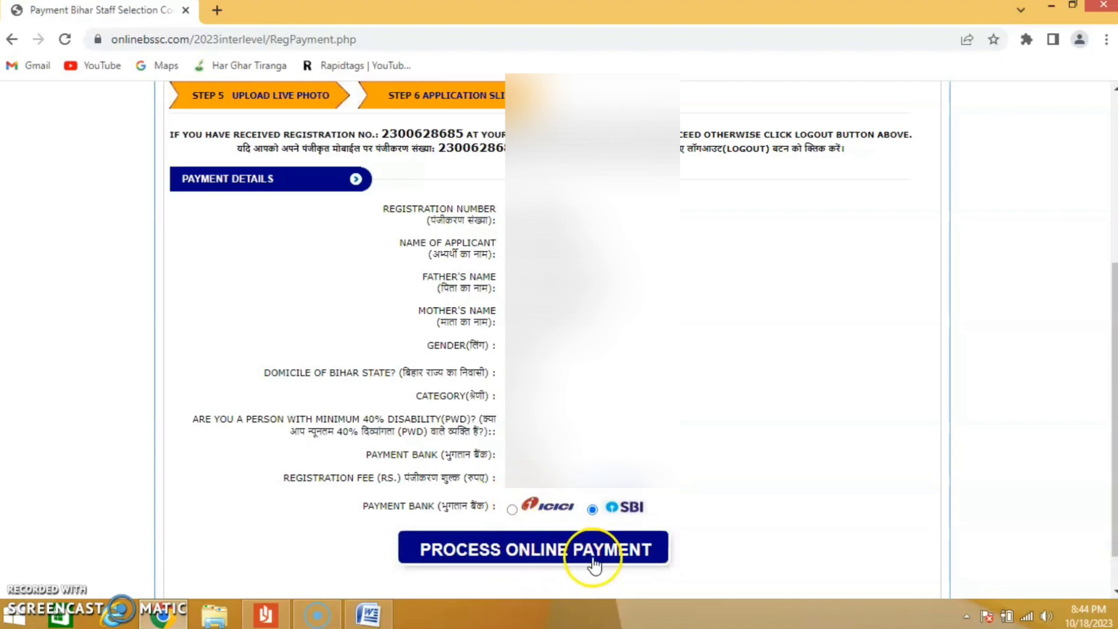
{"action": "left_click", "coordinate": [564, 555]}
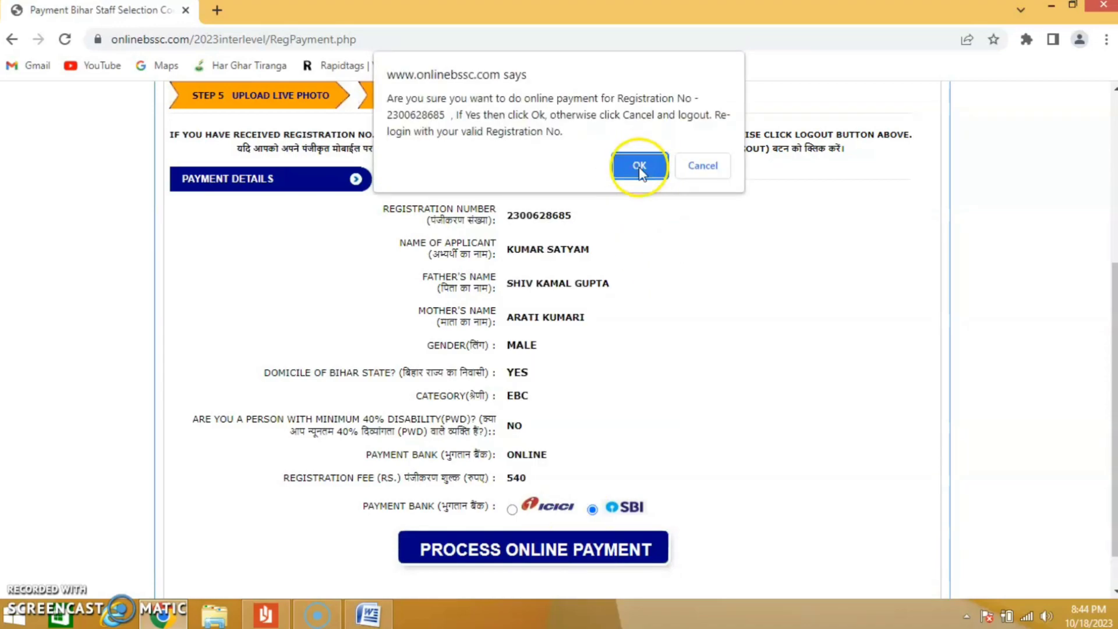
{"action": "left_click", "coordinate": [641, 167]}
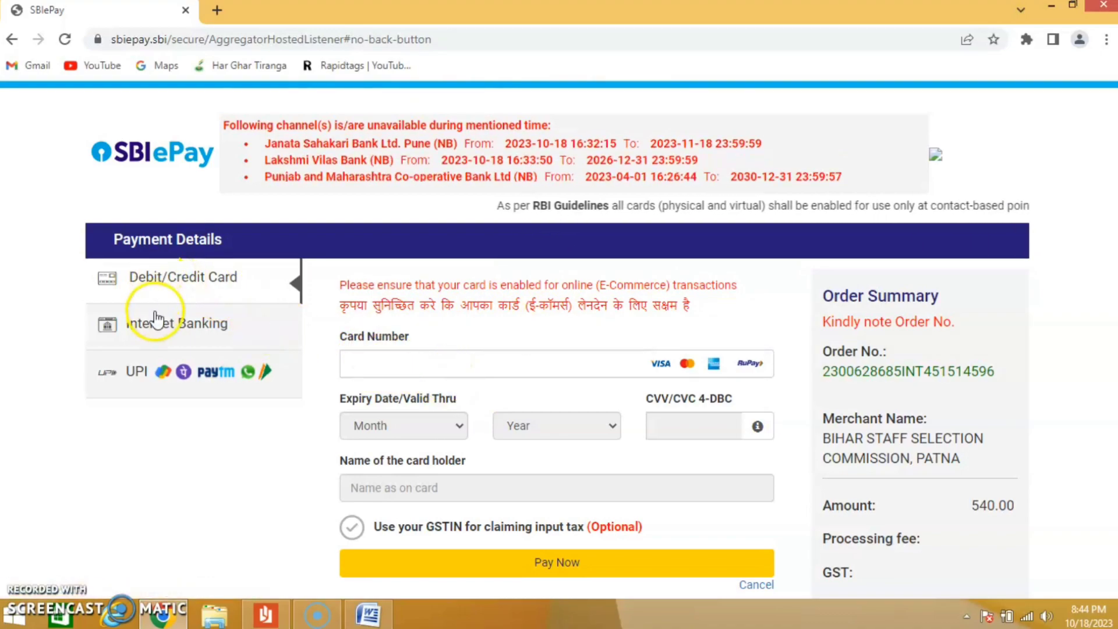
- Compare the Internet Banking, UPI and Debit/Credit Card payment options, and check the amount in the order summary
{"action": "left_click", "coordinate": [154, 330]}
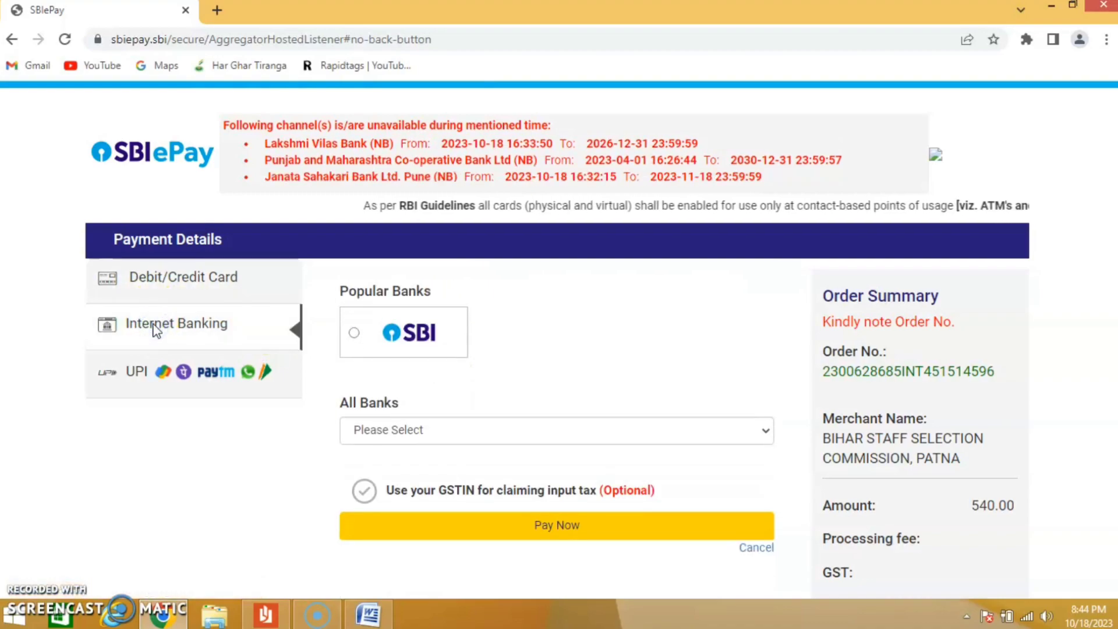
{"action": "left_click", "coordinate": [121, 375]}
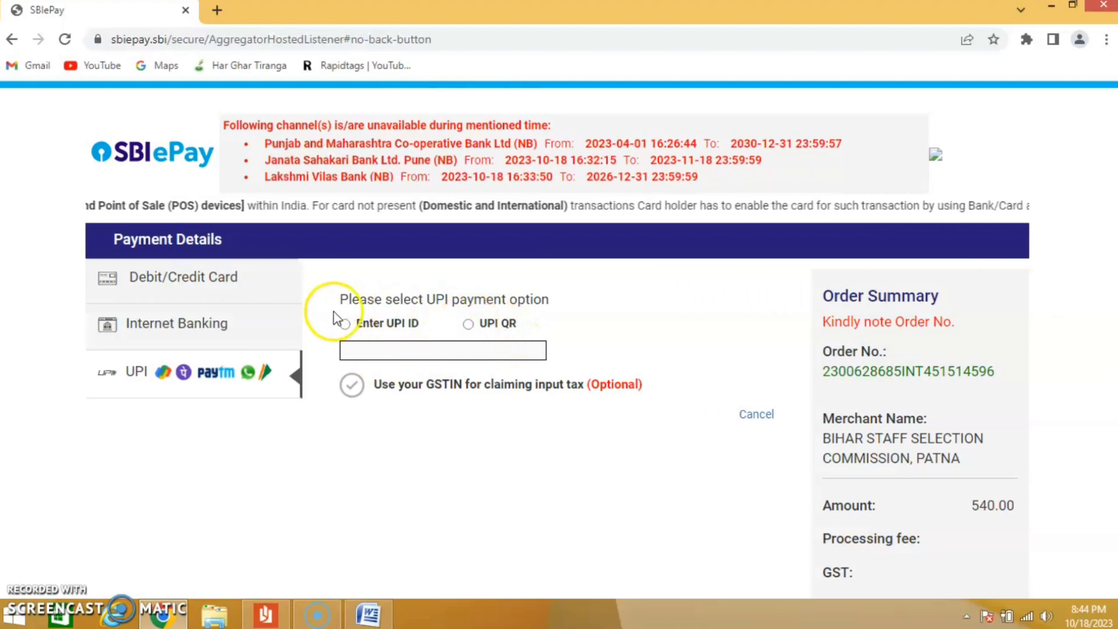
{"action": "left_click", "coordinate": [217, 281]}
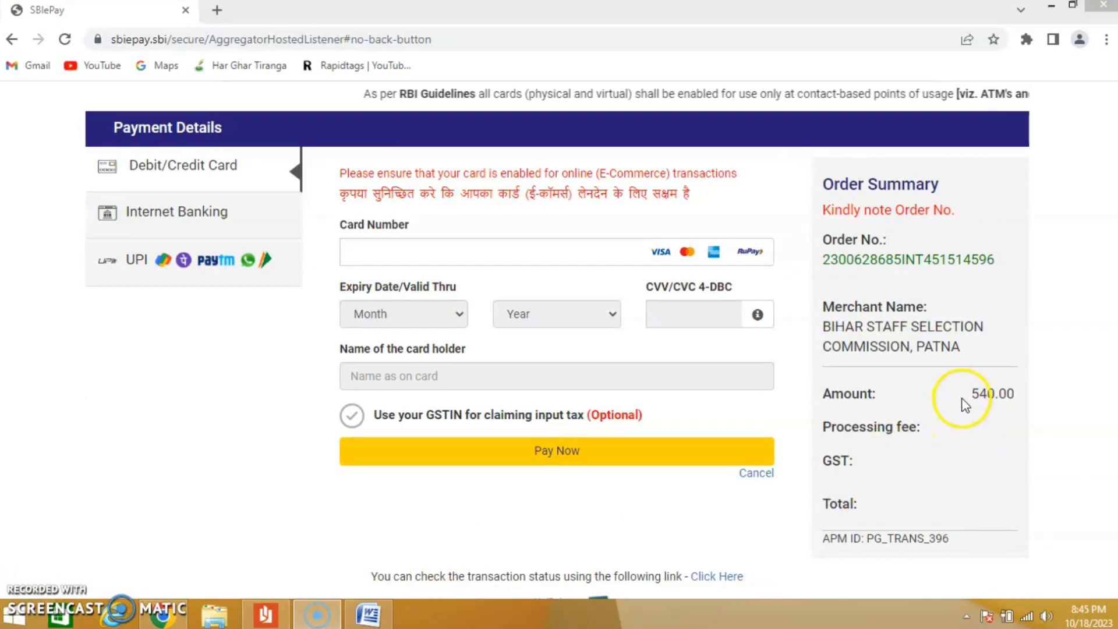
{"action": "left_click_drag", "start_coordinate": [968, 401], "coordinate": [994, 394]}
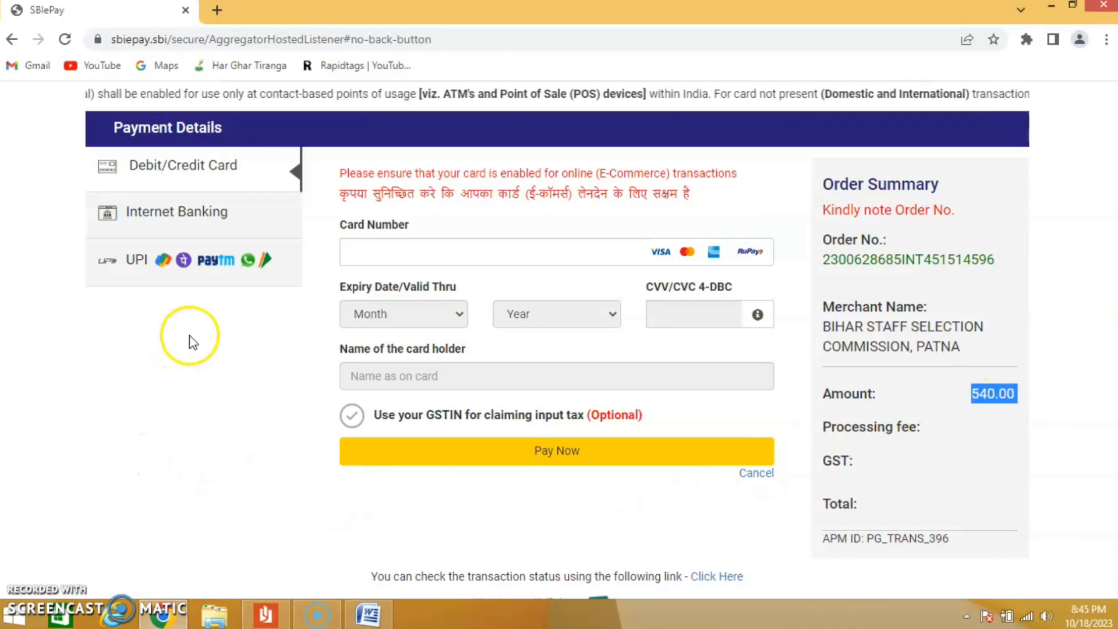
- Pay the registration fee by UPI QR and decline saving the password in the browser
{"action": "left_click", "coordinate": [145, 263]}
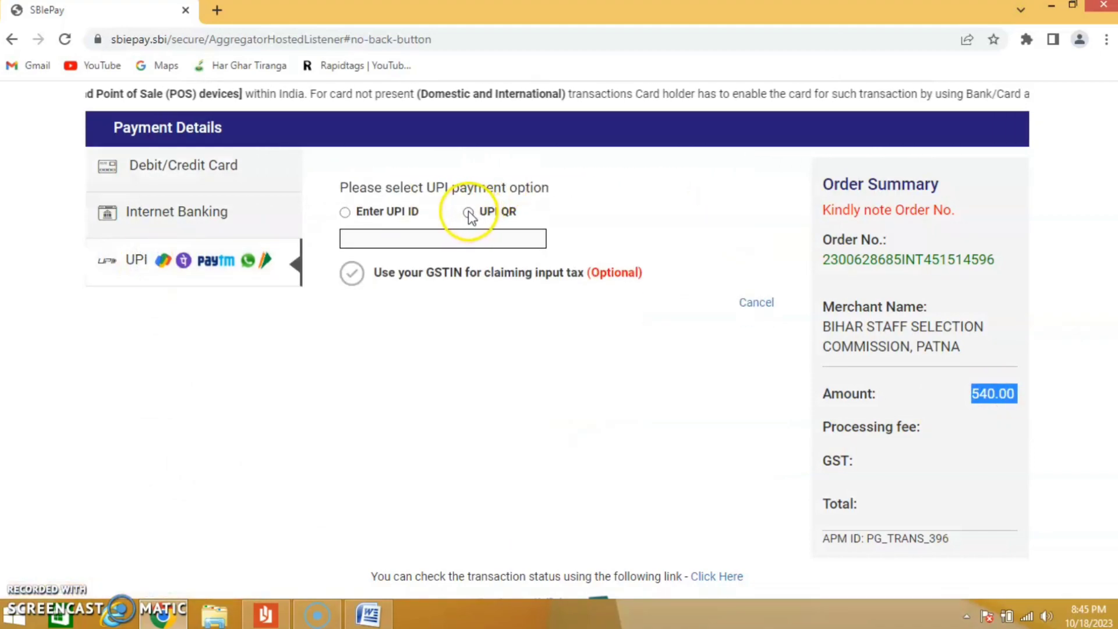
{"action": "left_click", "coordinate": [468, 213]}
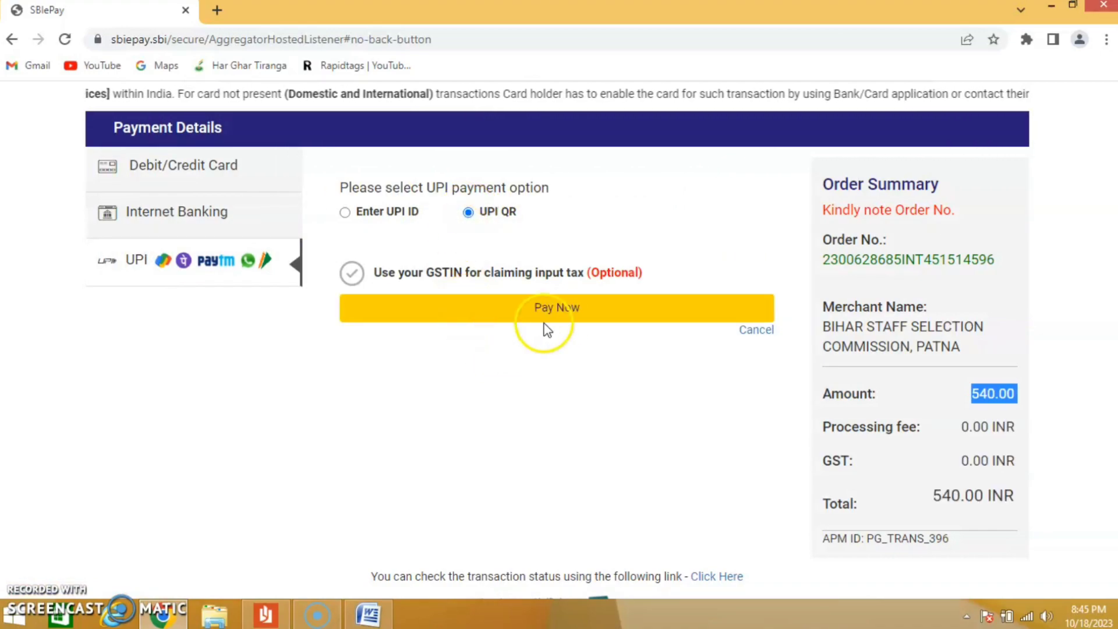
{"action": "left_click", "coordinate": [569, 315]}
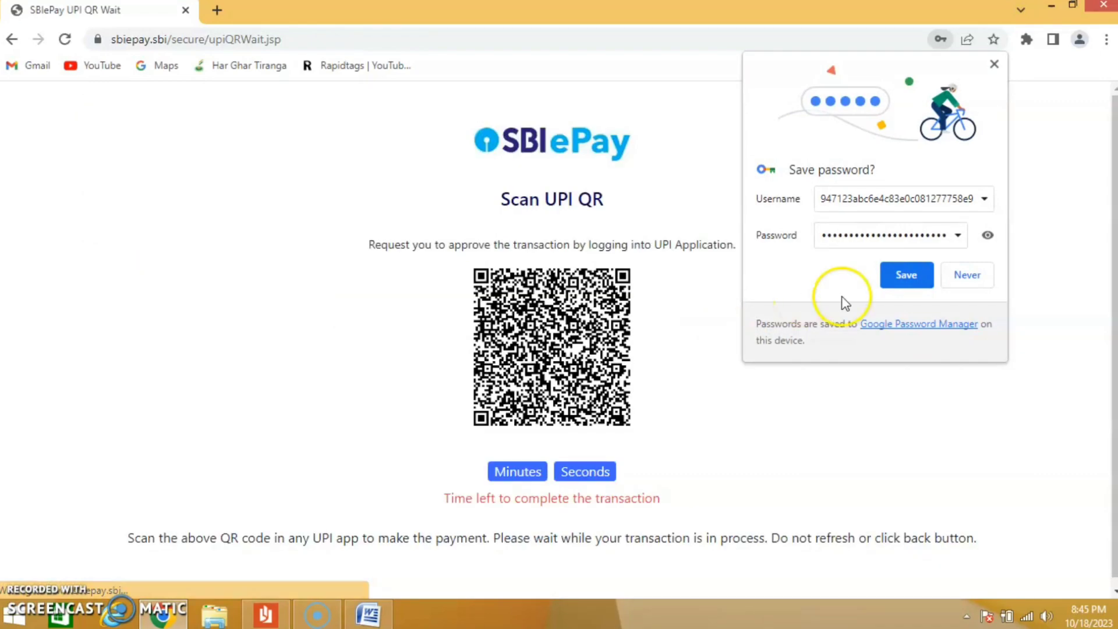
{"action": "left_click", "coordinate": [968, 275]}
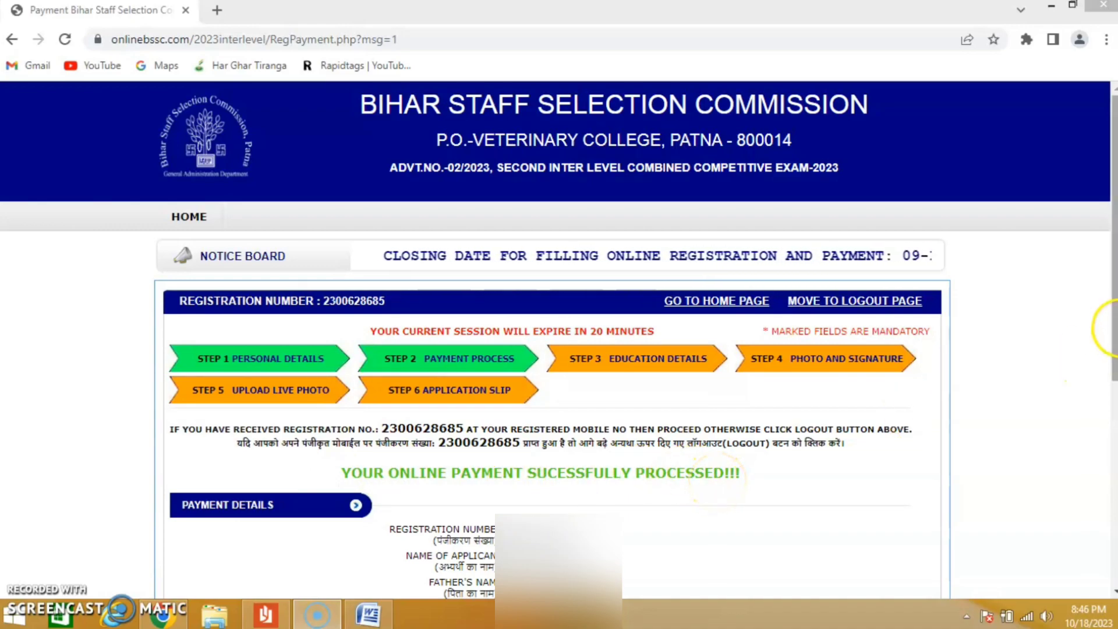
- Print the payment slip to a PDF file saved on the Desktop
{"action": "left_click_drag", "start_coordinate": [1110, 328], "coordinate": [1113, 518]}
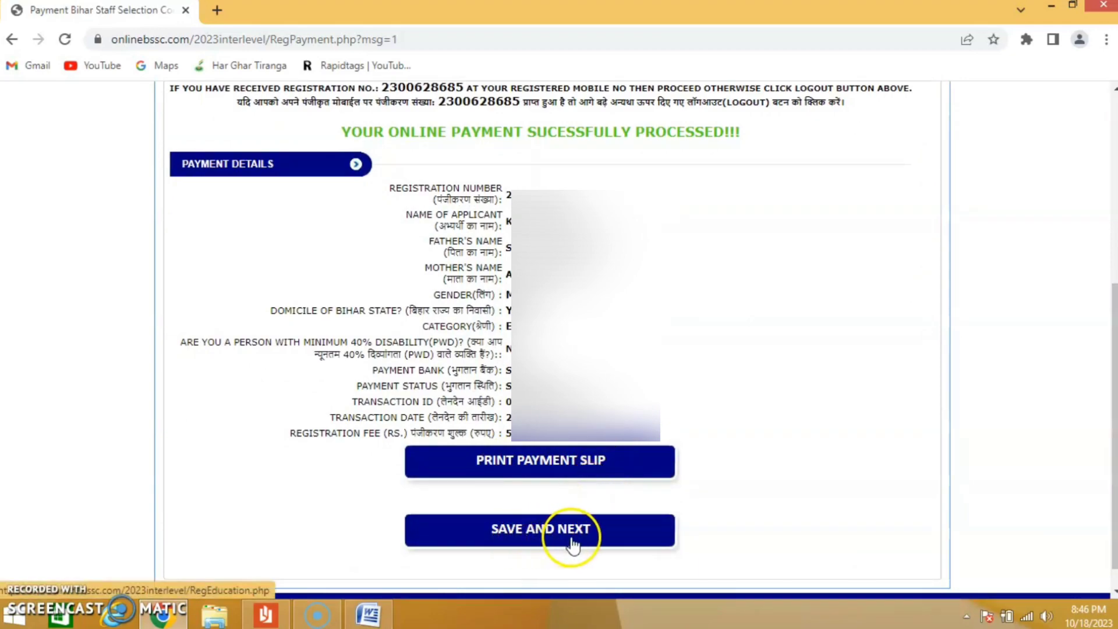
{"action": "left_click", "coordinate": [544, 460]}
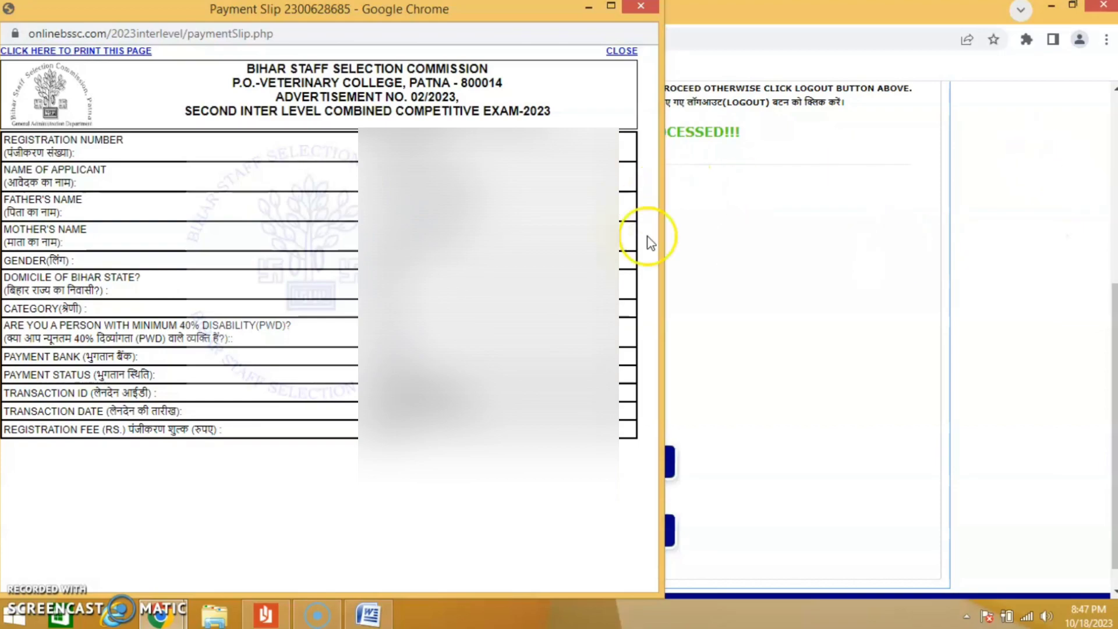
{"action": "left_click", "coordinate": [40, 50]}
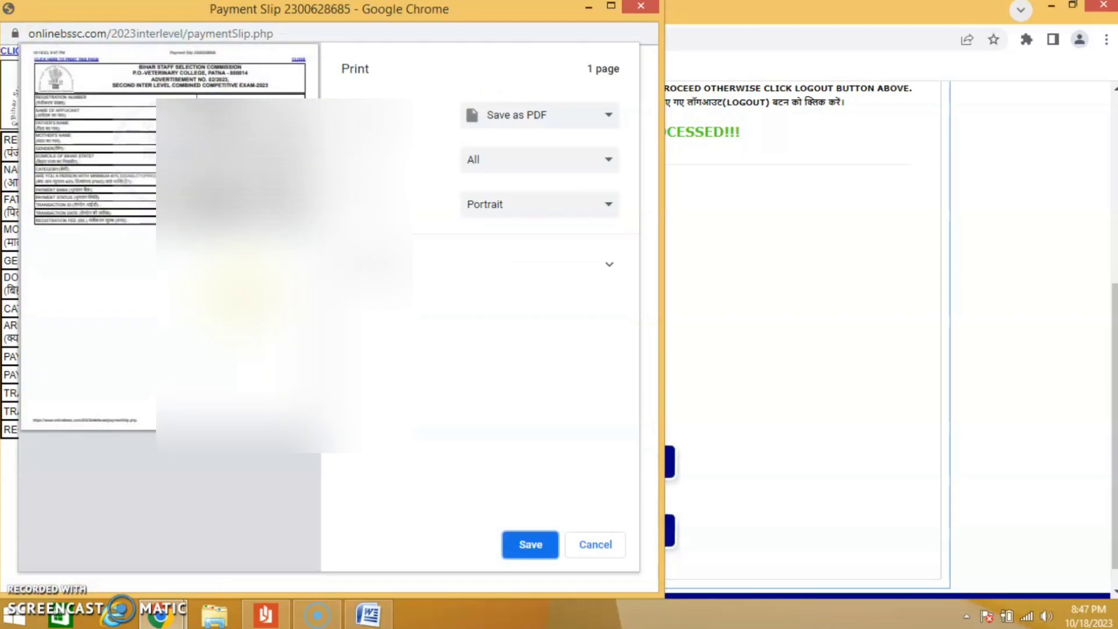
{"action": "left_click", "coordinate": [531, 545]}
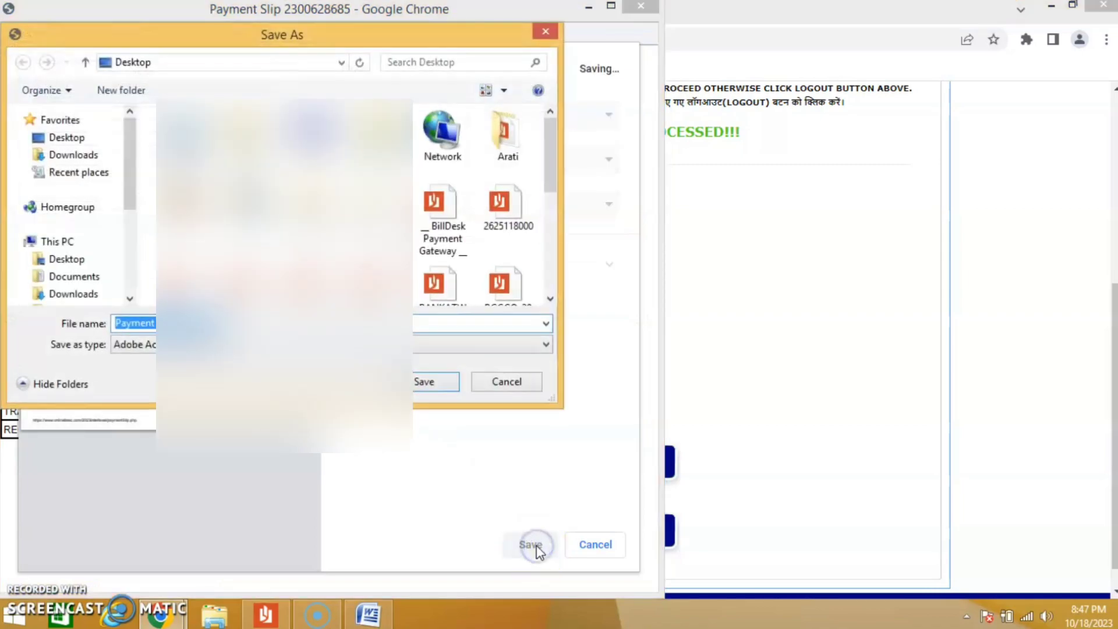
{"action": "key", "text": "Return"}
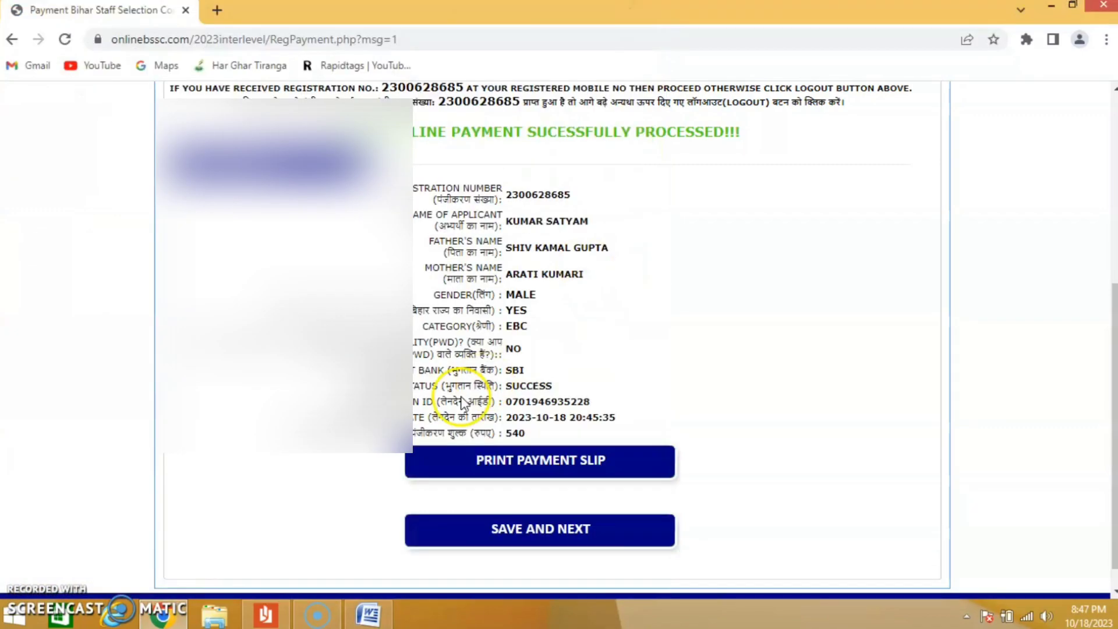
{"action": "left_click", "coordinate": [610, 473]}
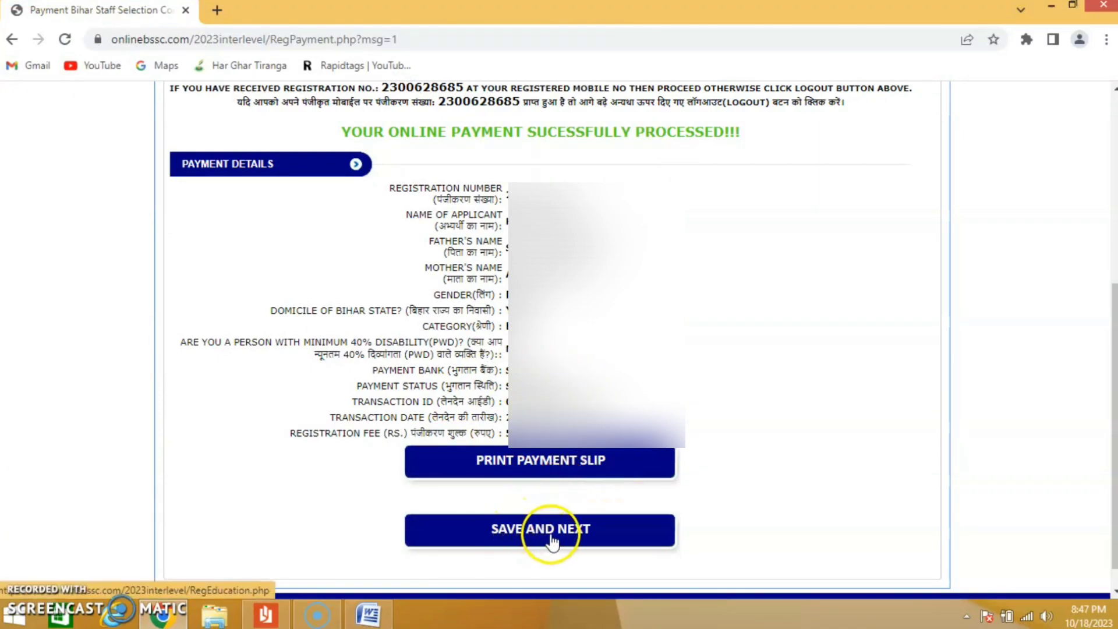
- Continue to the education details and enter HINDI ENGISH as the 10th subject and CBSE as its board
{"action": "left_click", "coordinate": [550, 532]}
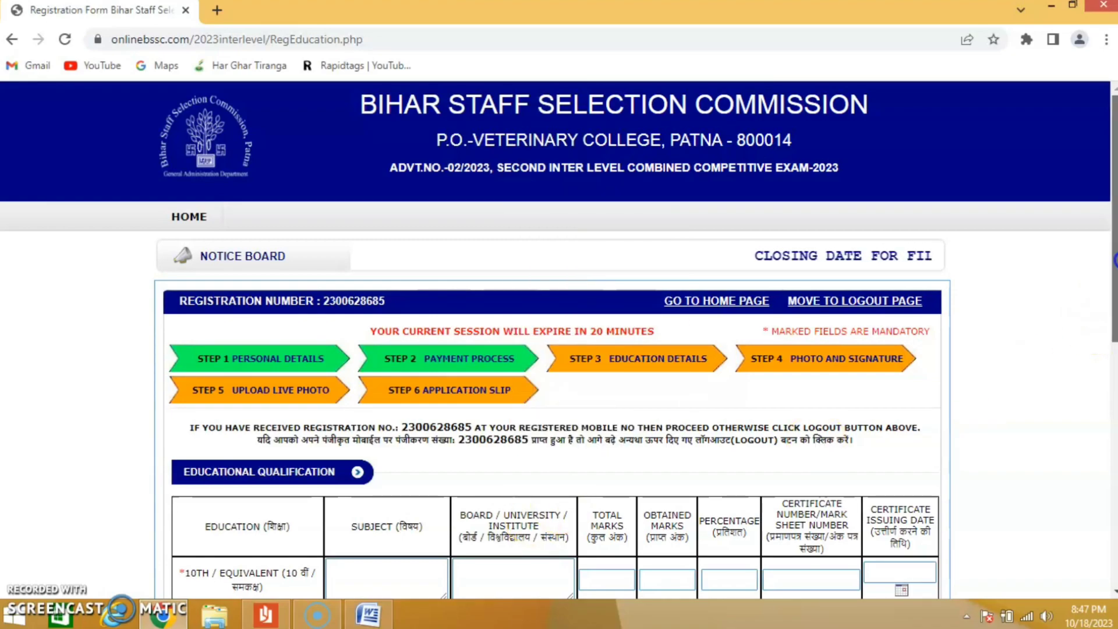
{"action": "left_click_drag", "start_coordinate": [1113, 247], "coordinate": [1114, 347]}
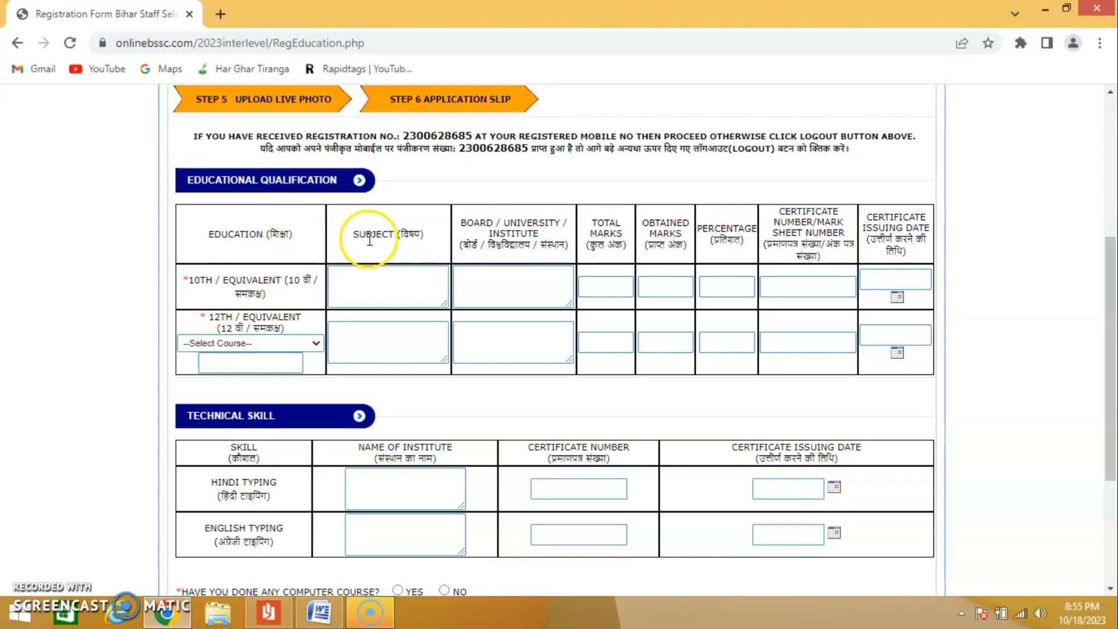
{"action": "left_click", "coordinate": [359, 280]}
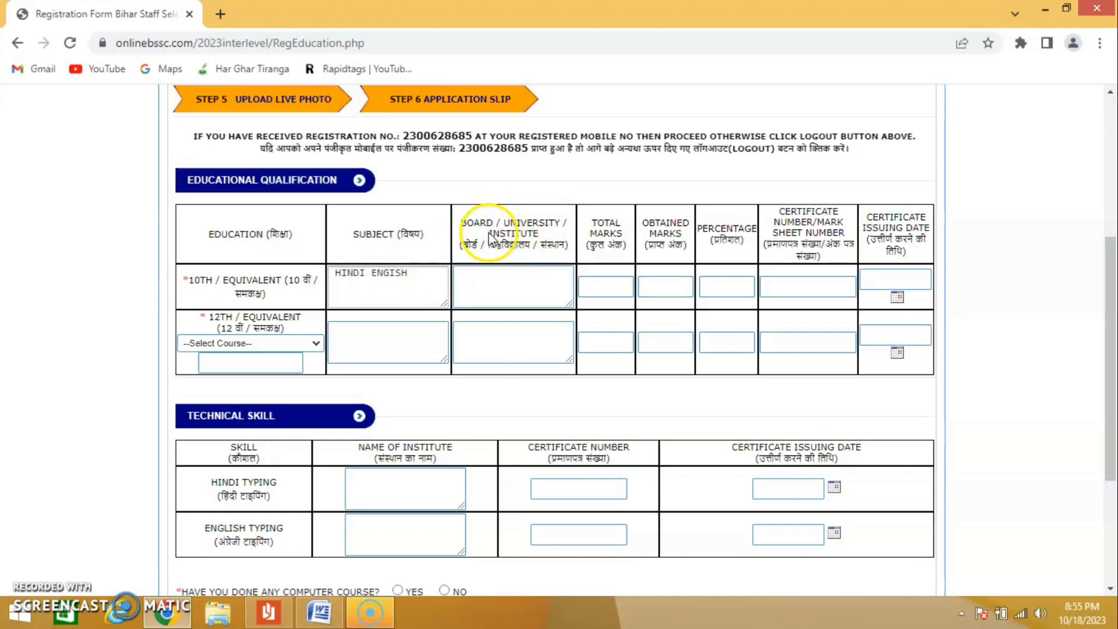
{"action": "left_click", "coordinate": [490, 281]}
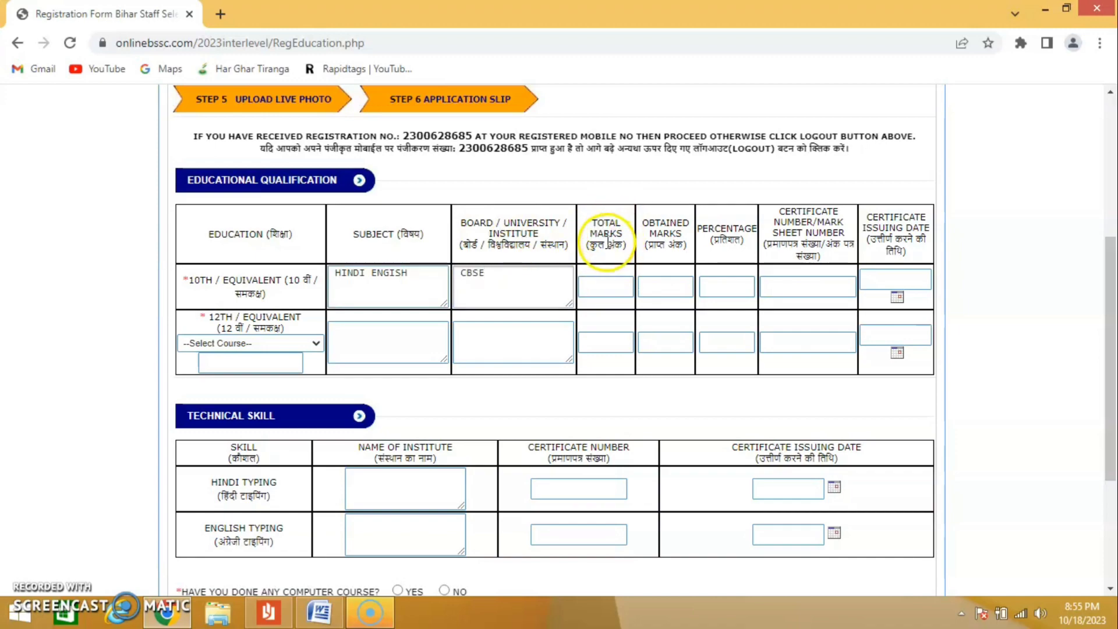
- Set the 10th total marks to 500 and obtained marks to 320, and have the percentage calculated
{"action": "left_click", "coordinate": [598, 287]}
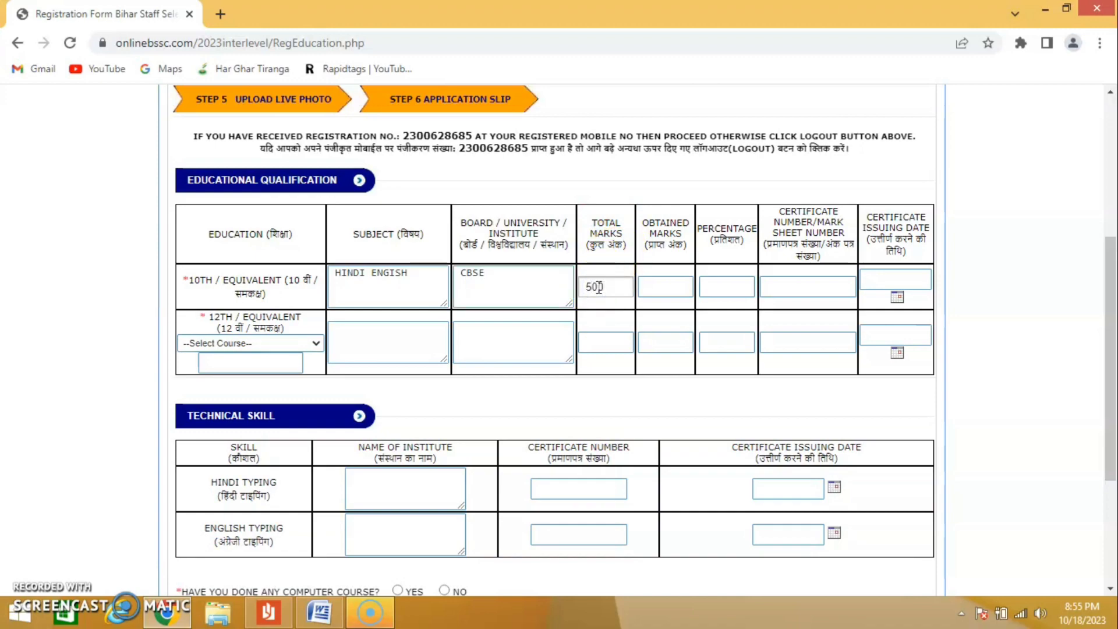
{"action": "left_click", "coordinate": [660, 282]}
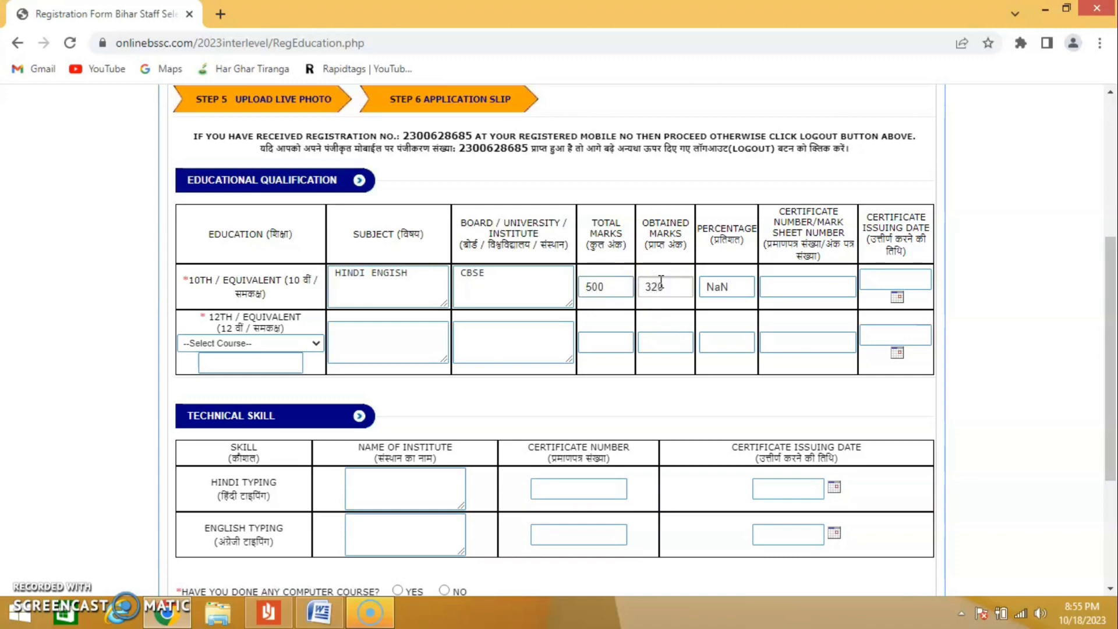
{"action": "type", "text": "320"}
{"action": "left_click", "coordinate": [724, 287]}
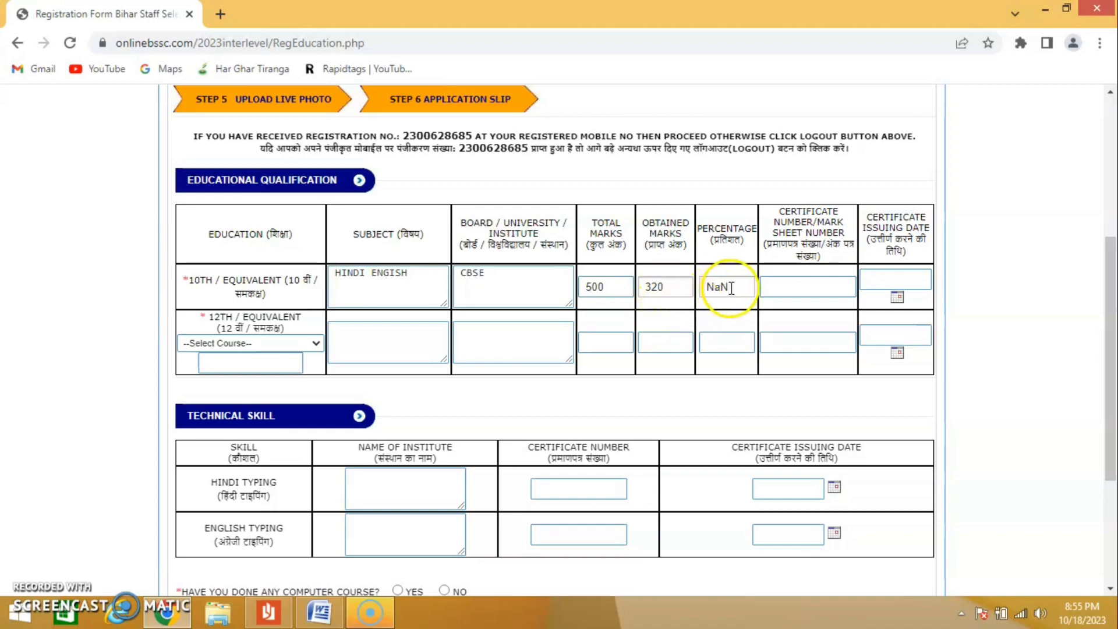
{"action": "left_click", "coordinate": [733, 242]}
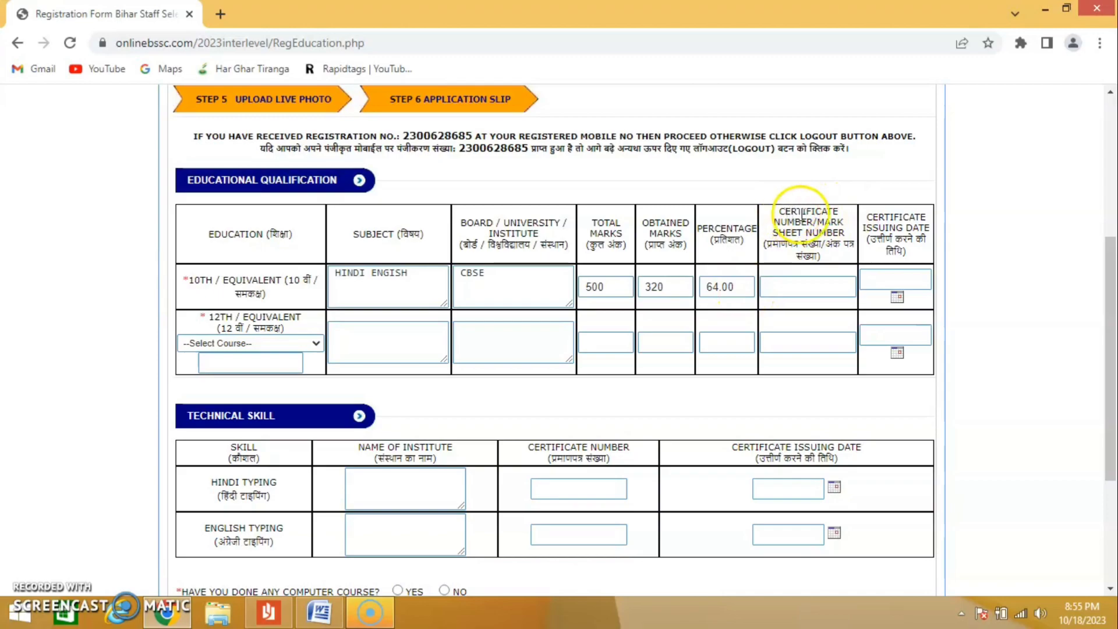
- Examine the 10th certificate number and issuing date fields and the remaining sections of the education form
{"action": "left_click", "coordinate": [782, 288]}
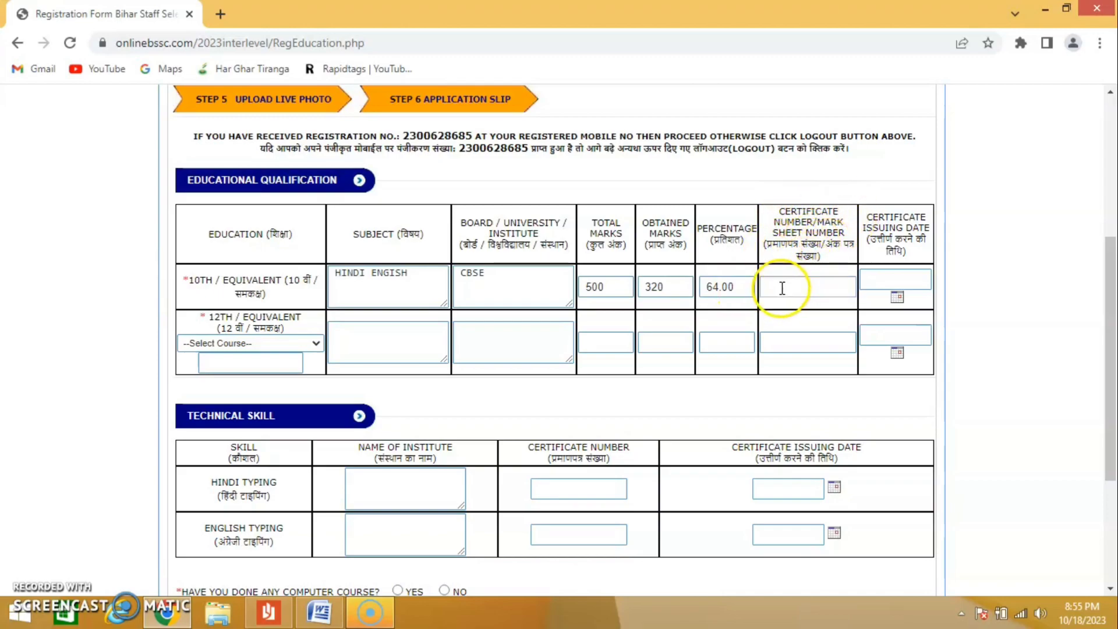
{"action": "left_click", "coordinate": [781, 288]}
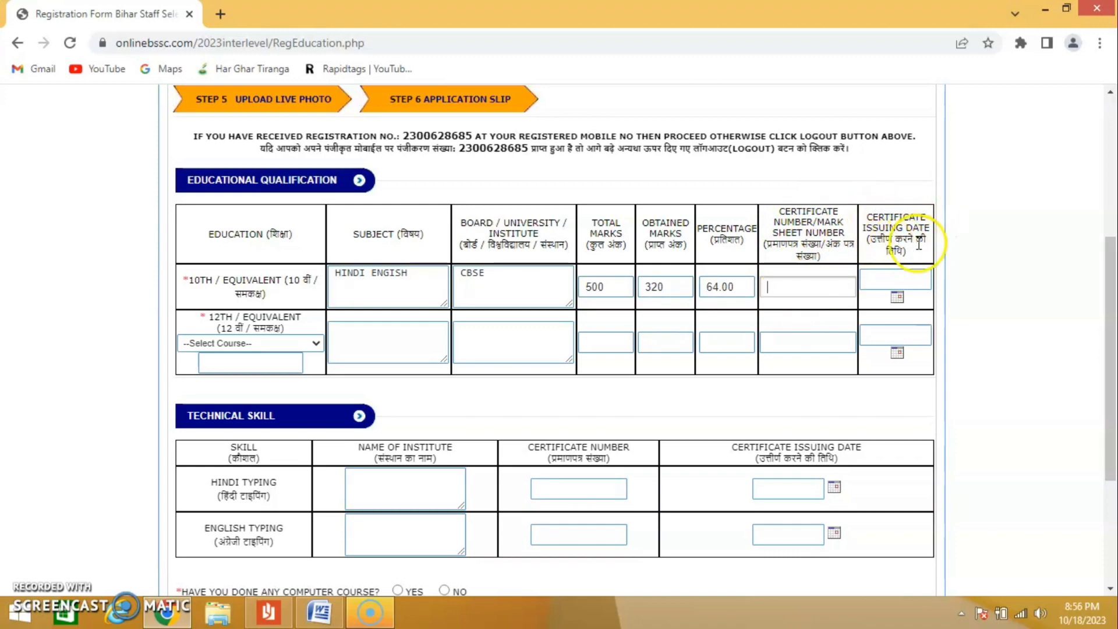
{"action": "left_click", "coordinate": [884, 282]}
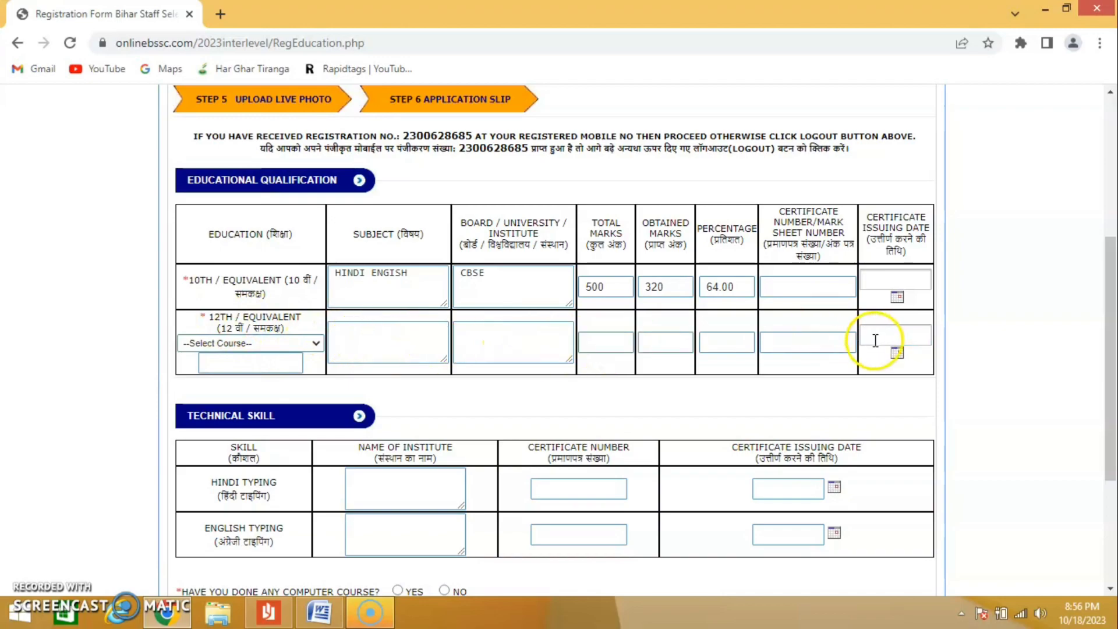
{"action": "left_click_drag", "start_coordinate": [1106, 310], "coordinate": [1112, 399]}
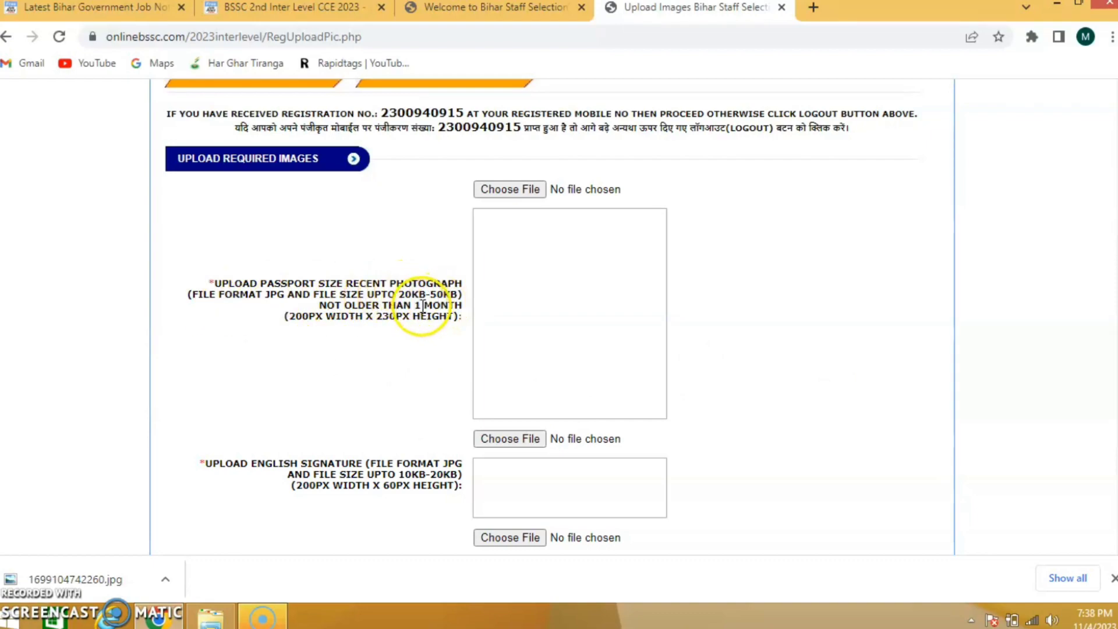
- Check the required file sizes for the passport photograph, English signature and Hindi signature uploads
{"action": "left_click", "coordinate": [402, 294]}
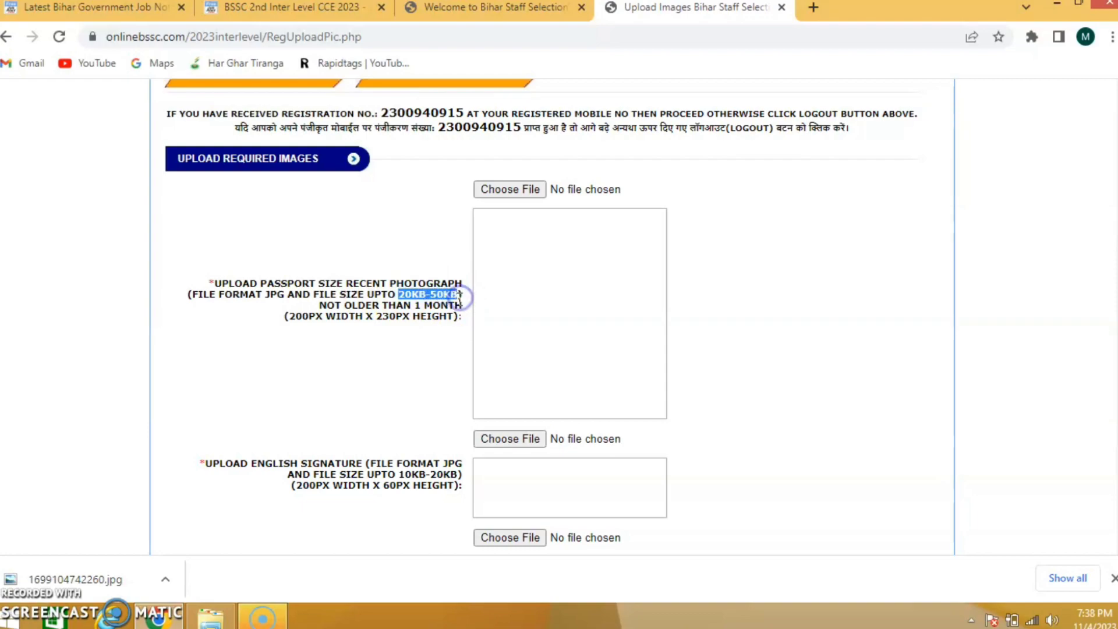
{"action": "left_click", "coordinate": [362, 414]}
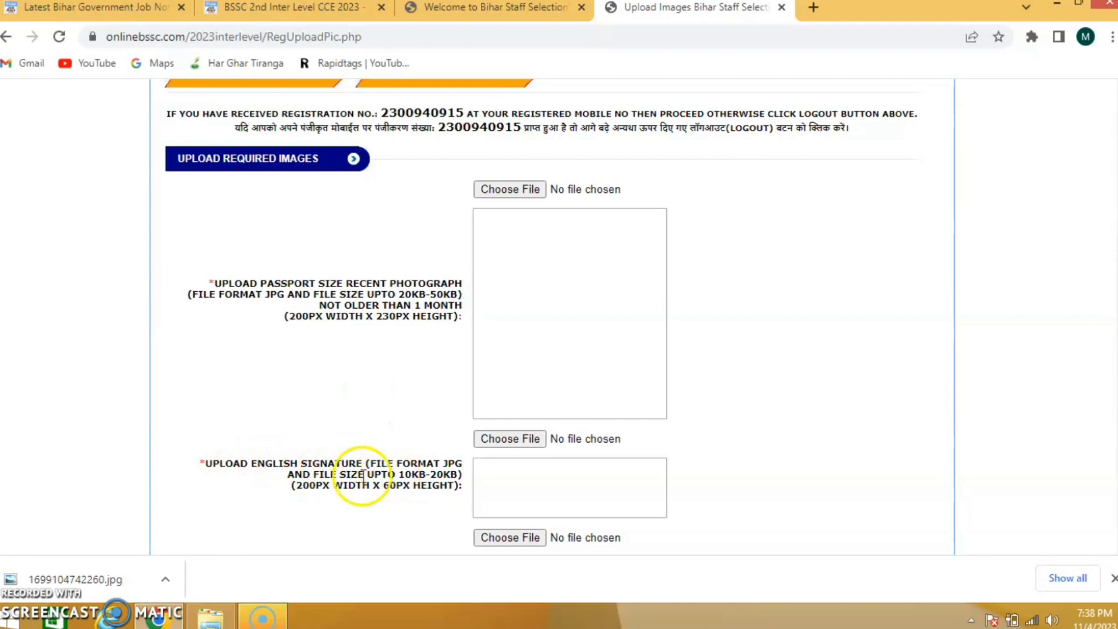
{"action": "left_click", "coordinate": [401, 475]}
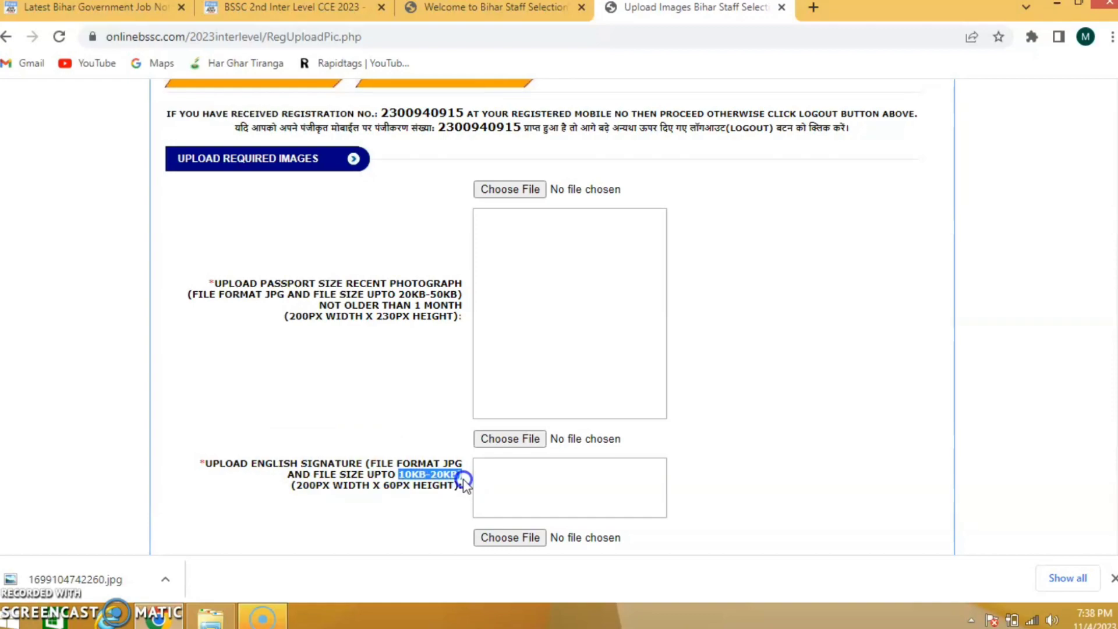
{"action": "left_click", "coordinate": [437, 517]}
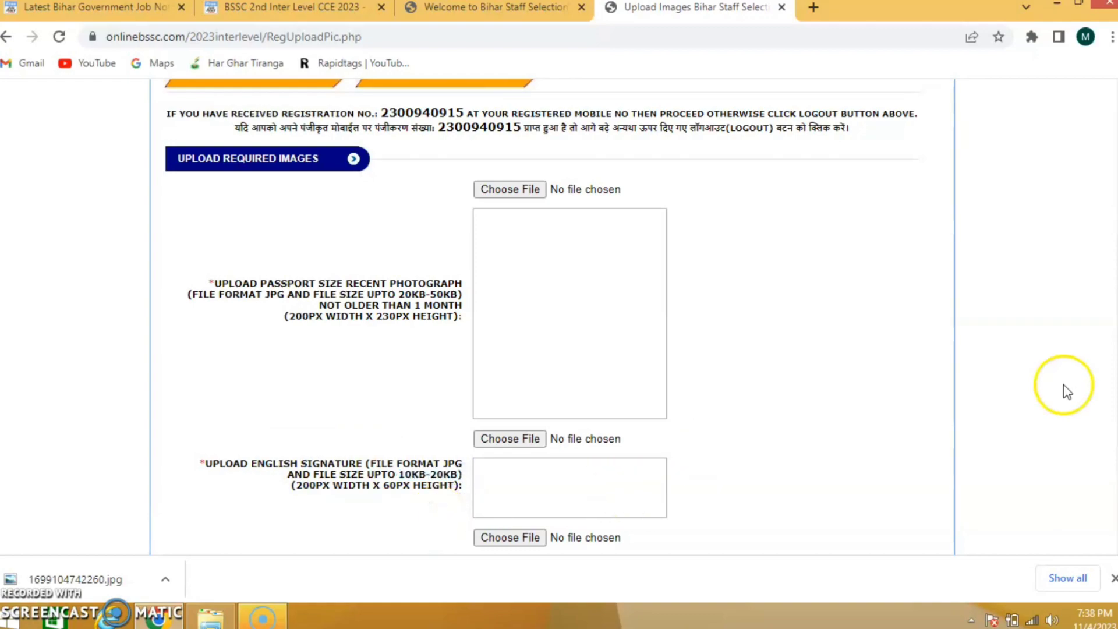
{"action": "scroll", "coordinate": [1113, 370], "scroll_direction": "down", "scroll_amount": 3}
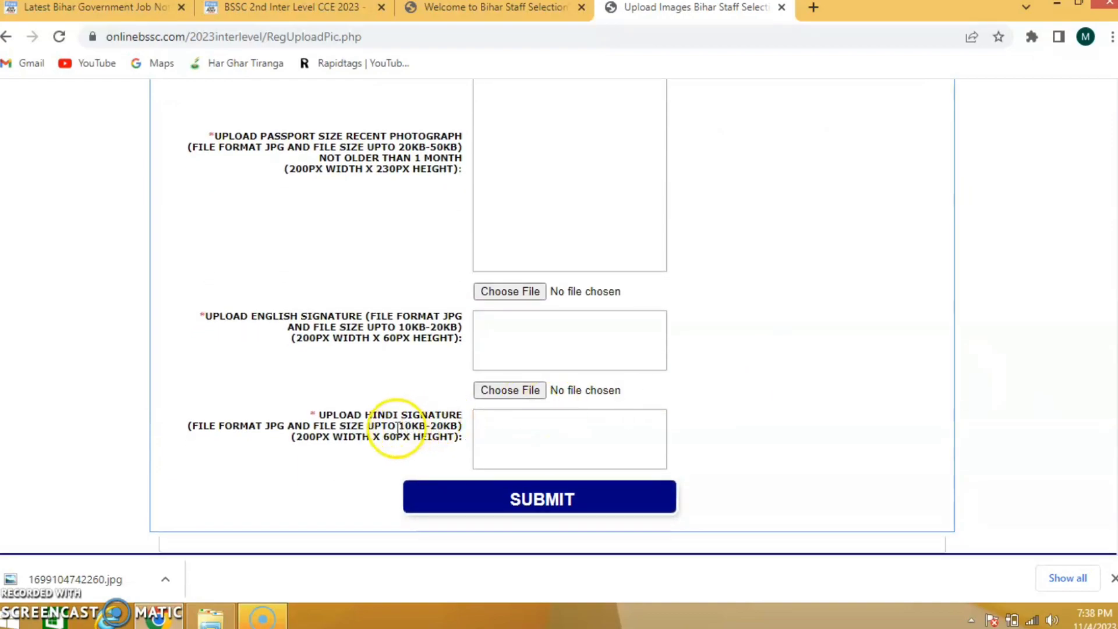
- Check the file size requirement stated for the Hindi signature upload
{"action": "left_click_drag", "start_coordinate": [398, 426], "coordinate": [433, 424]}
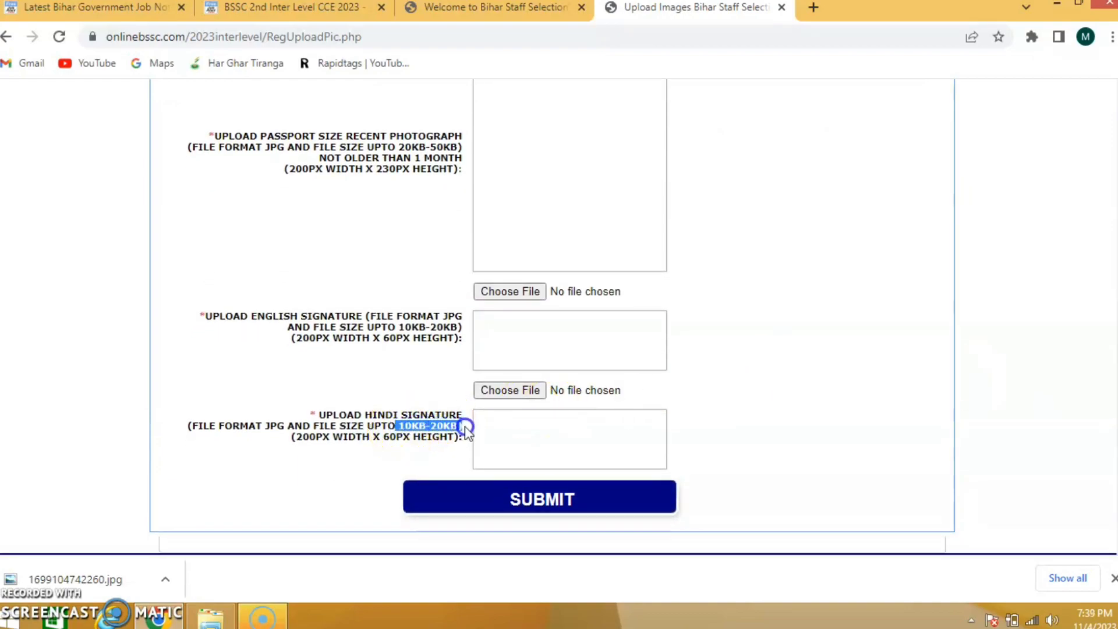
{"action": "left_click", "coordinate": [371, 487]}
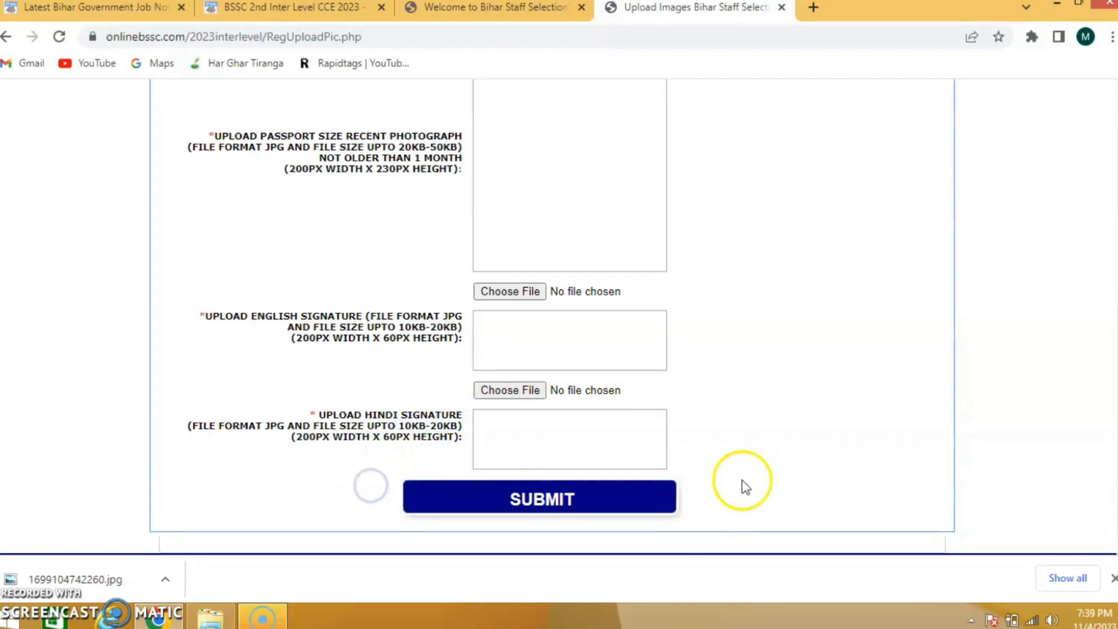
{"action": "scroll", "coordinate": [1106, 408], "scroll_direction": "up", "scroll_amount": 3}
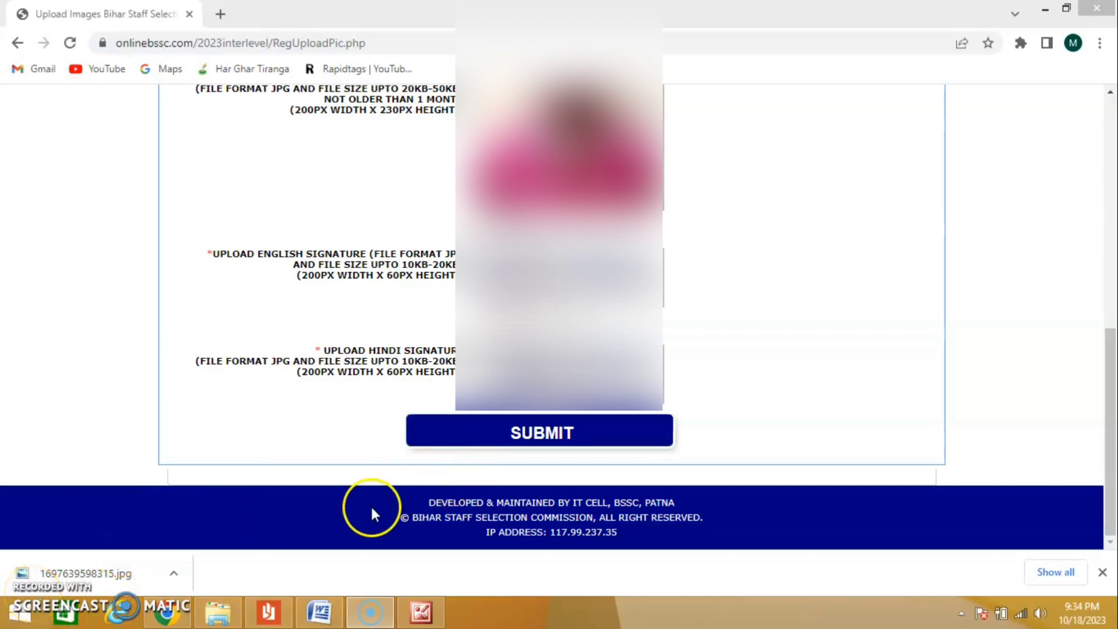
- Submit the photograph and both signatures, confirm the upload, and proceed to the live photo stage
{"action": "left_click", "coordinate": [549, 441]}
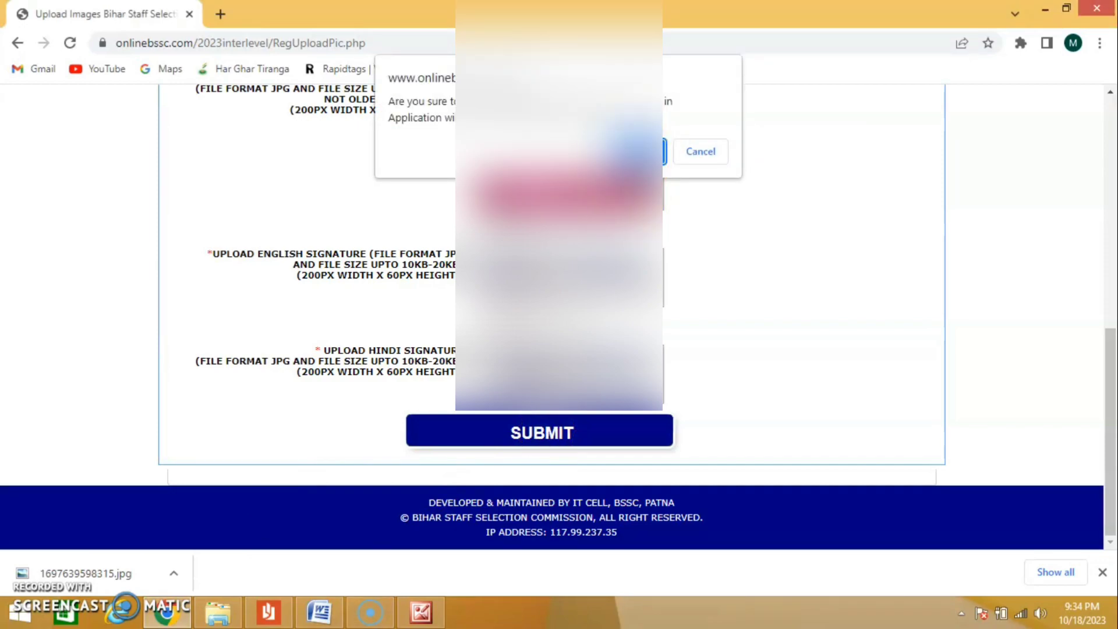
{"action": "left_click", "coordinate": [639, 151]}
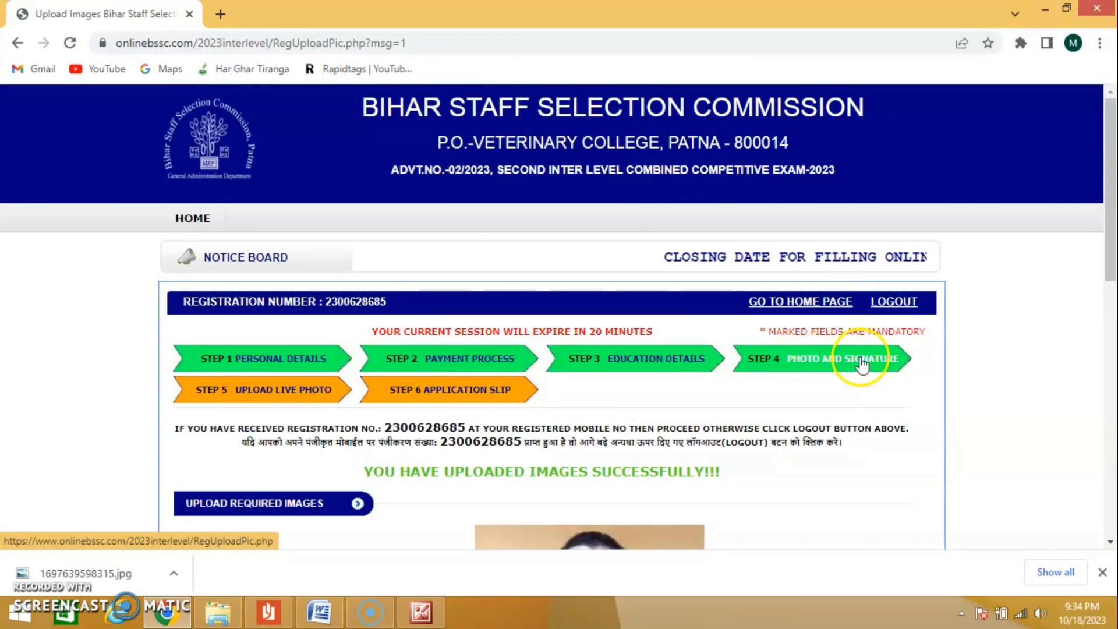
{"action": "mouse_move", "coordinate": [1111, 256]}
{"action": "left_mouse_down"}
{"action": "mouse_move", "coordinate": [1112, 475]}
{"action": "mouse_move", "coordinate": [1112, 352]}
{"action": "mouse_move", "coordinate": [1112, 439]}
{"action": "left_mouse_up"}
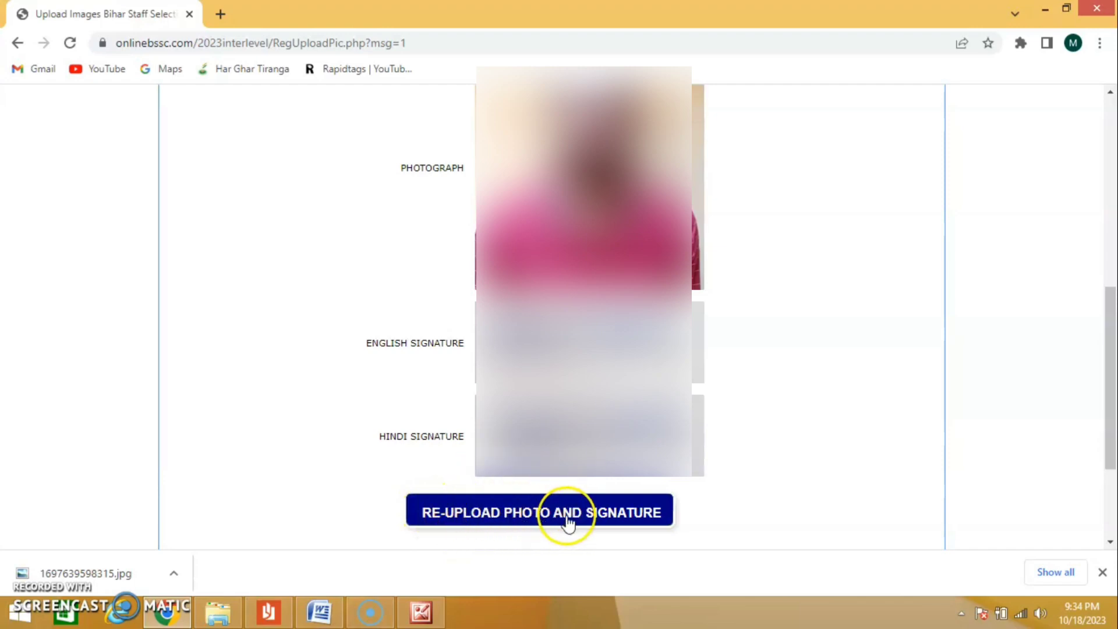
{"action": "left_click_drag", "start_coordinate": [1107, 376], "coordinate": [1108, 428]}
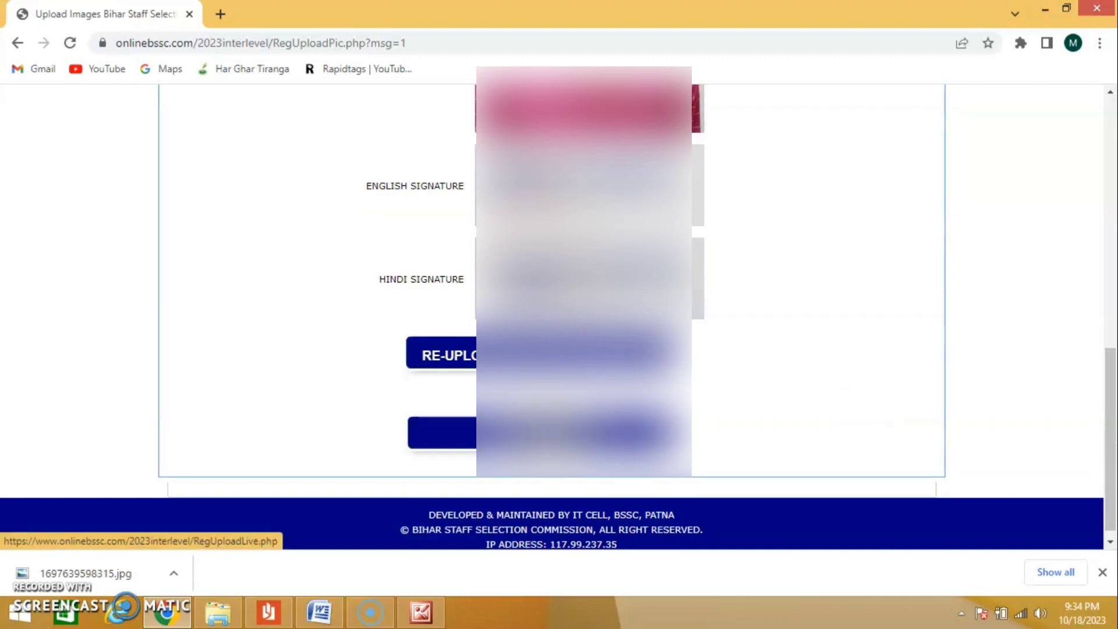
{"action": "left_click", "coordinate": [549, 440]}
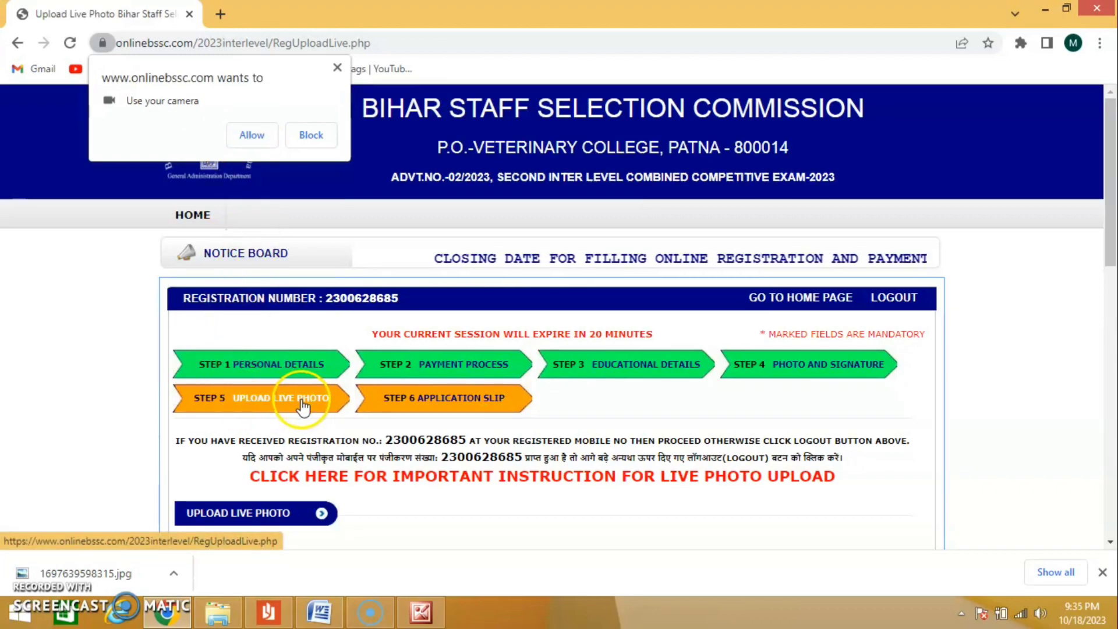
- Submit the live photo with camera access allowed, the declaration accepted and DAMODARPUR entered as the place, confirming the upload
{"action": "left_click", "coordinate": [250, 133]}
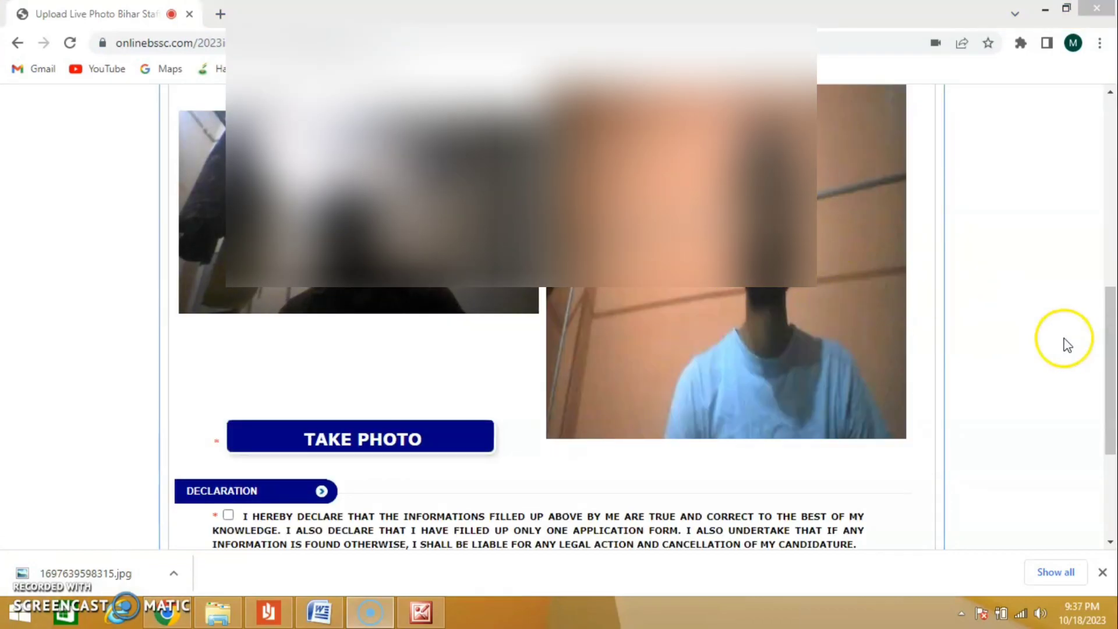
{"action": "left_click_drag", "start_coordinate": [1110, 329], "coordinate": [1112, 411]}
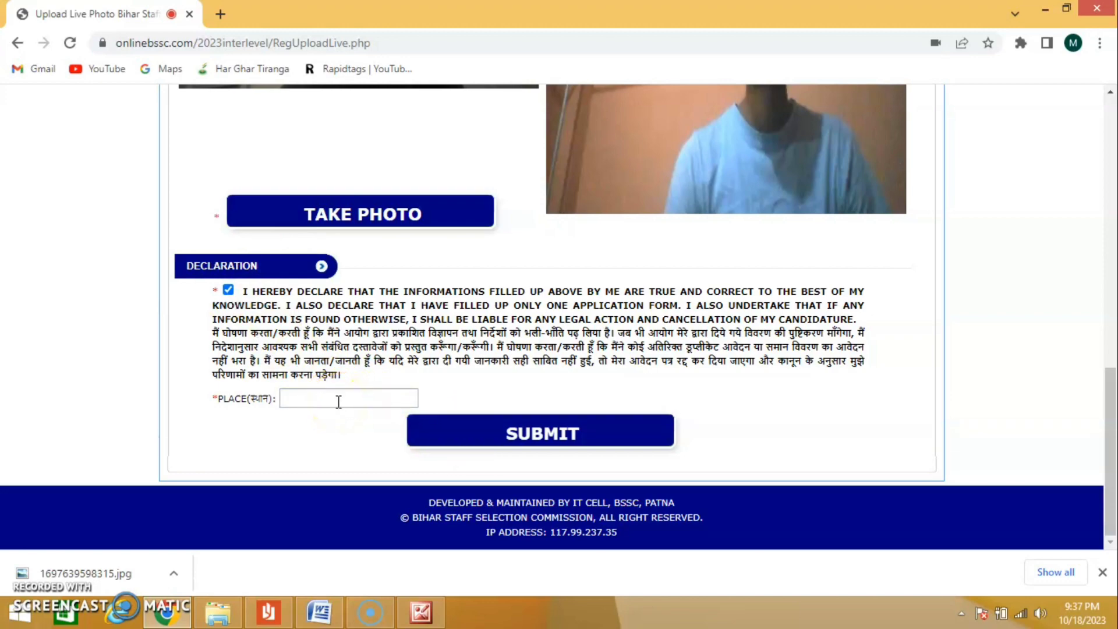
{"action": "left_click", "coordinate": [378, 400]}
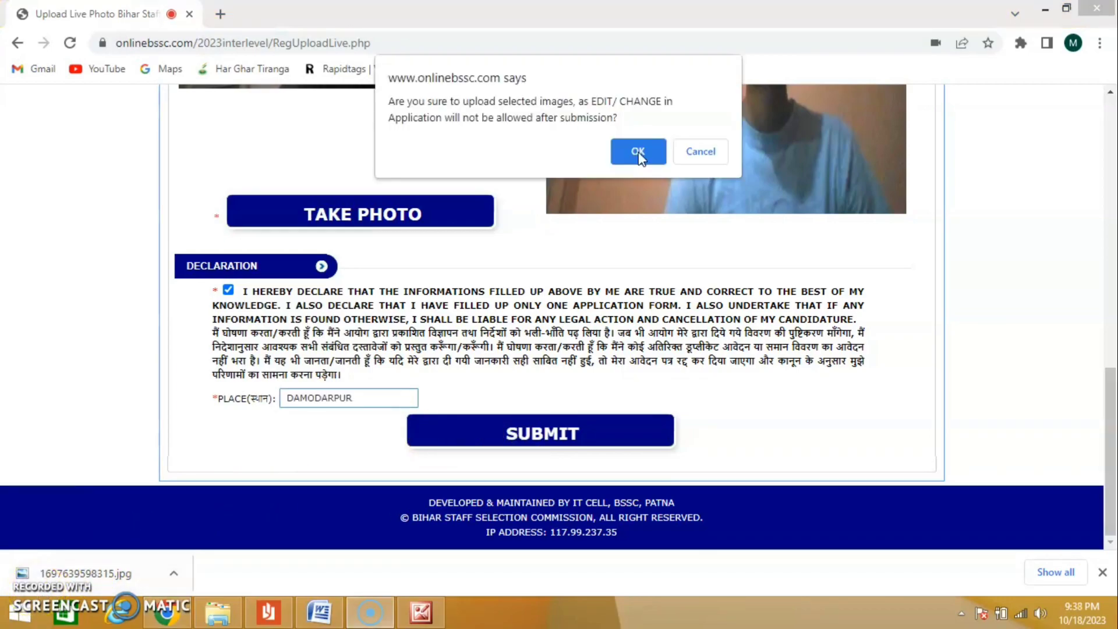
{"action": "left_click", "coordinate": [638, 152]}
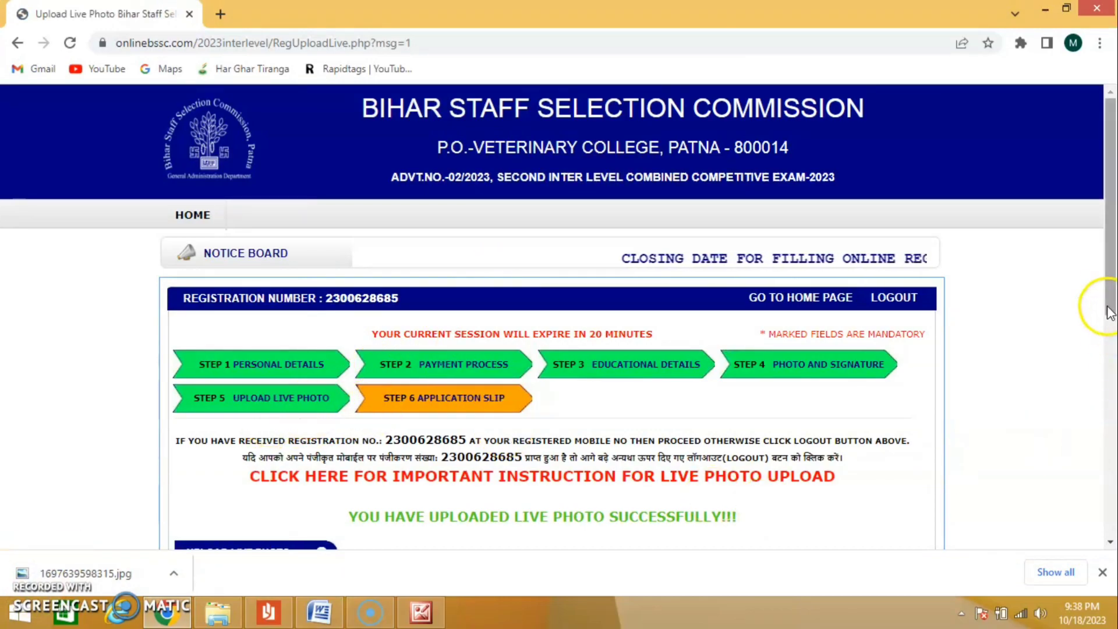
- Review the uploaded live photograph, make the final submission of the application, and view the application details page
{"action": "left_click_drag", "start_coordinate": [1109, 294], "coordinate": [1112, 405]}
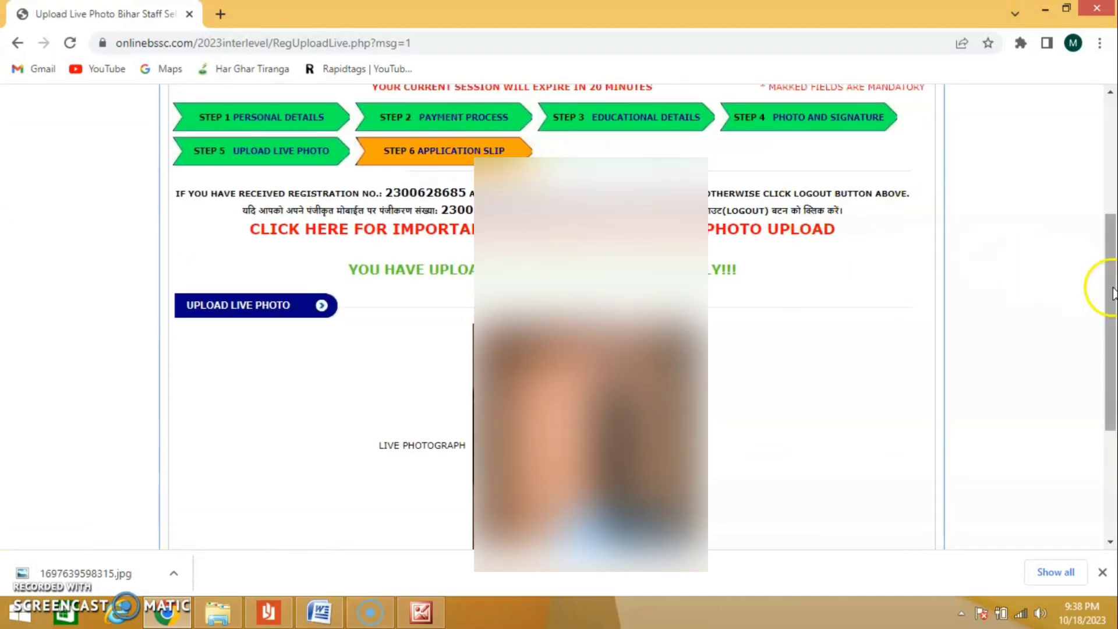
{"action": "left_click_drag", "start_coordinate": [1109, 294], "coordinate": [1113, 362]}
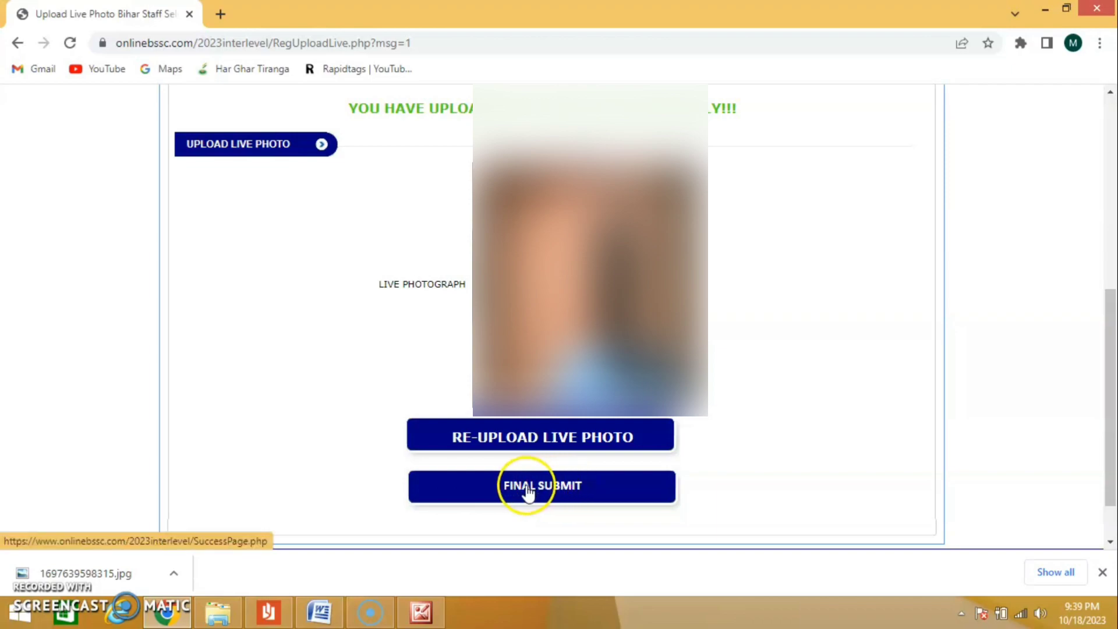
{"action": "left_click", "coordinate": [567, 494]}
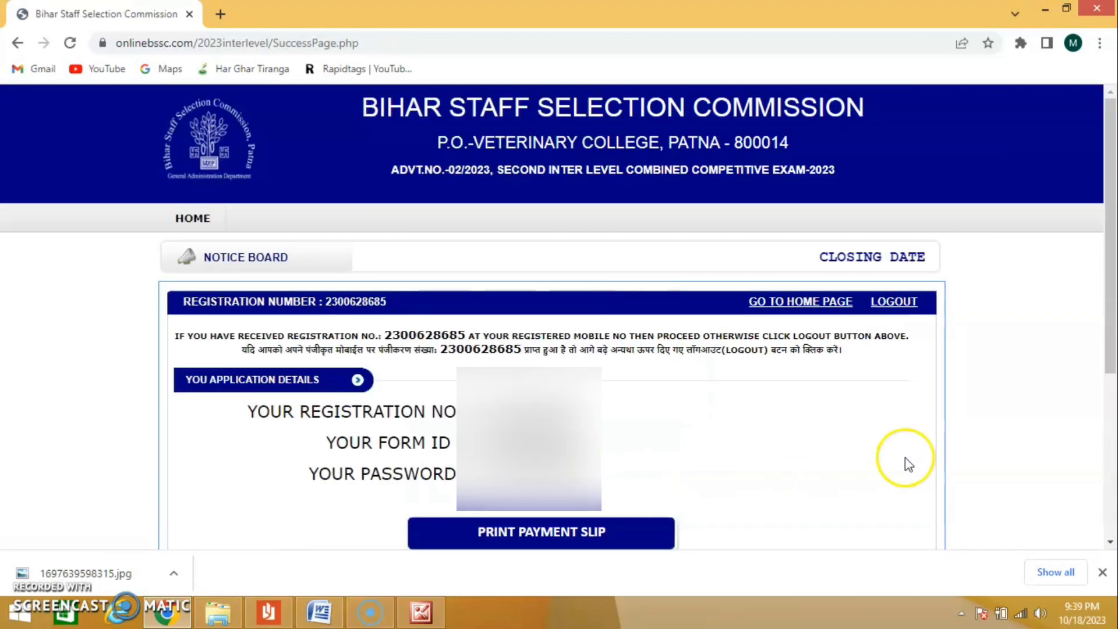
{"action": "scroll", "coordinate": [948, 360], "scroll_direction": "down", "scroll_amount": 3}
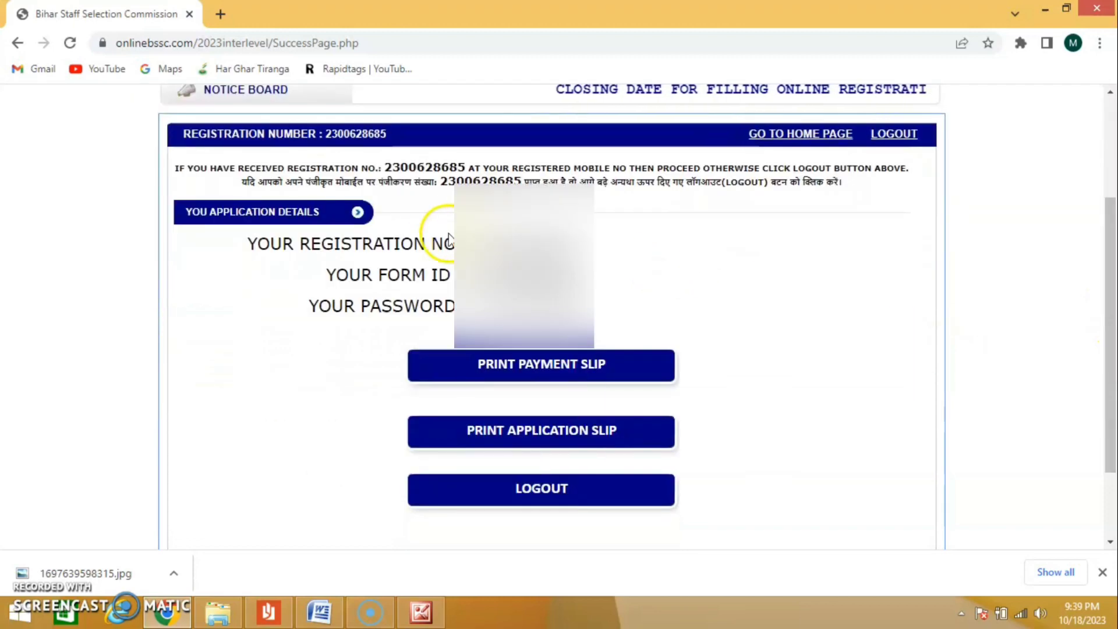